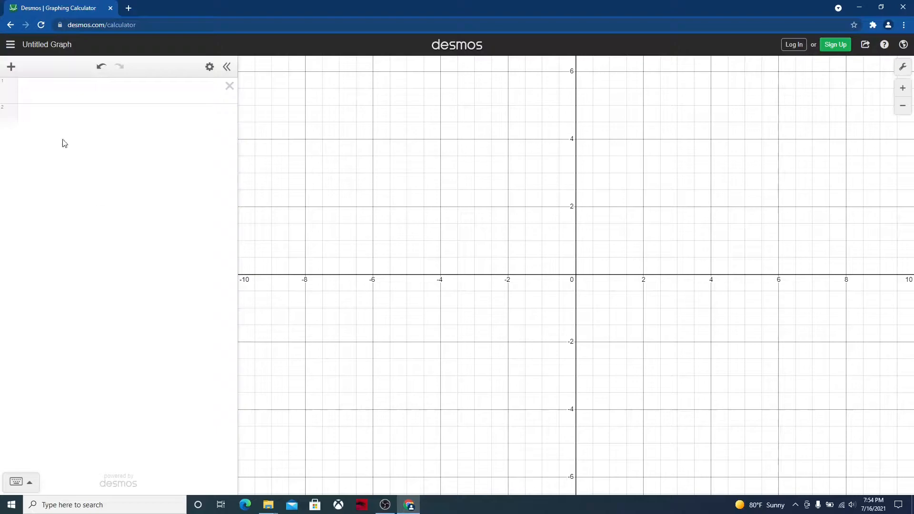
Graph the hyperbola x^2 − y^2 = 1 in the first expression line
left_click(44, 92)
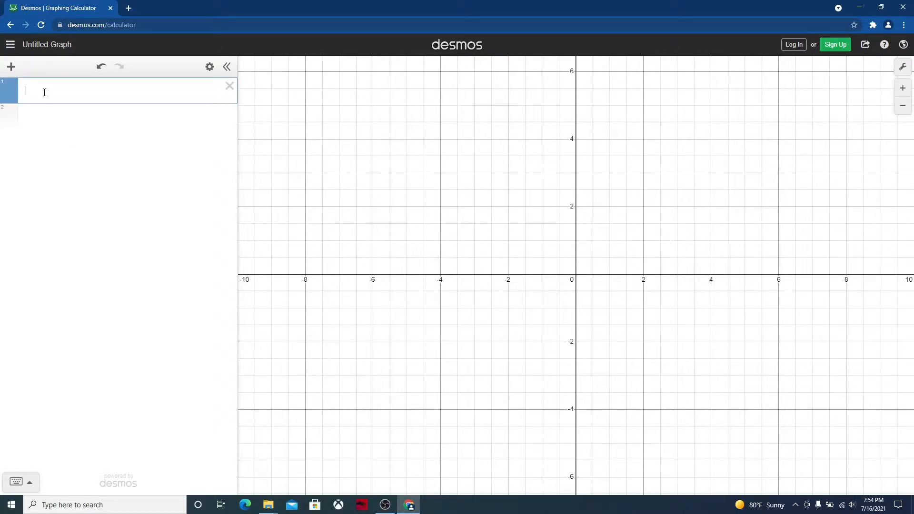
type("x^2")
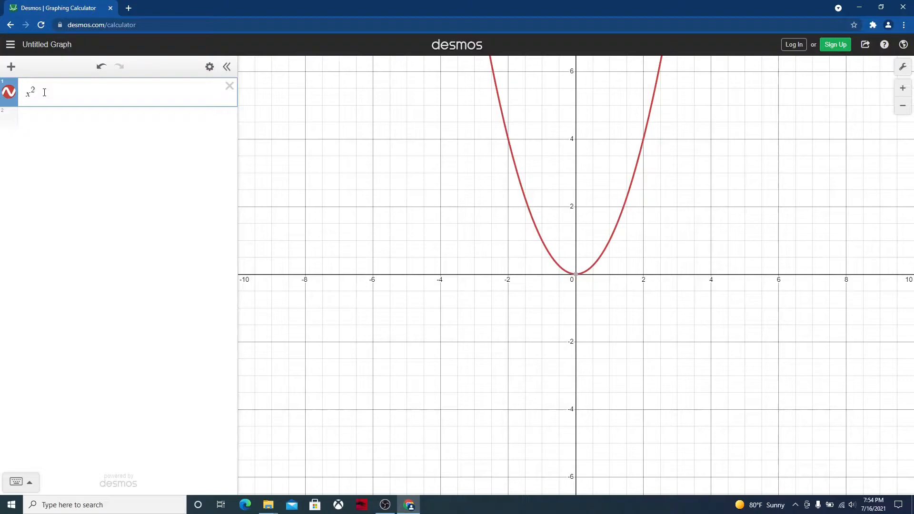
type("-")
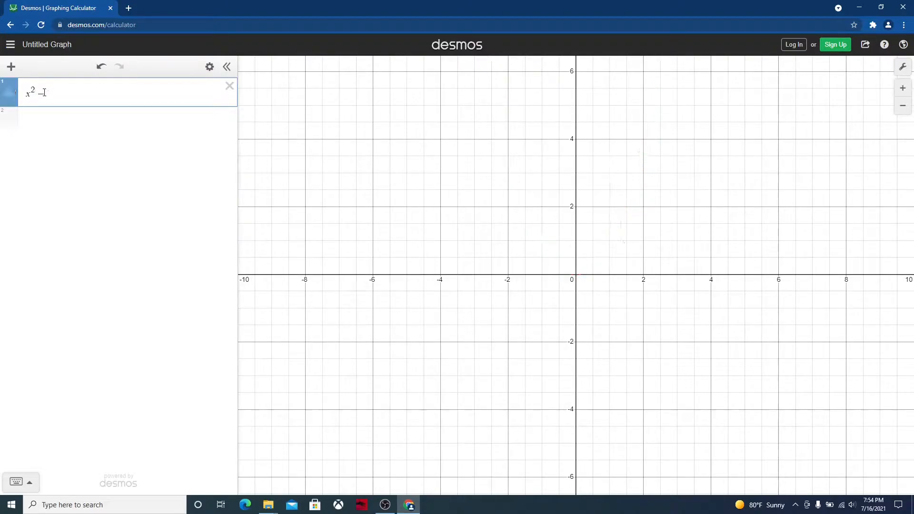
type("y^2=1")
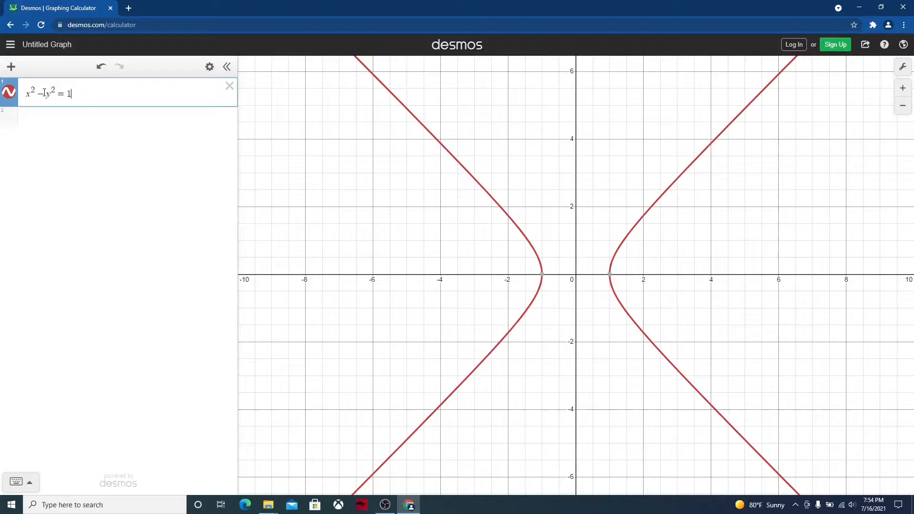
Change the equation to x^2 + y^2 = 1, and from there to −x^2 + y^2 = 1
left_click_drag(45, 96, 41, 94)
type("+")
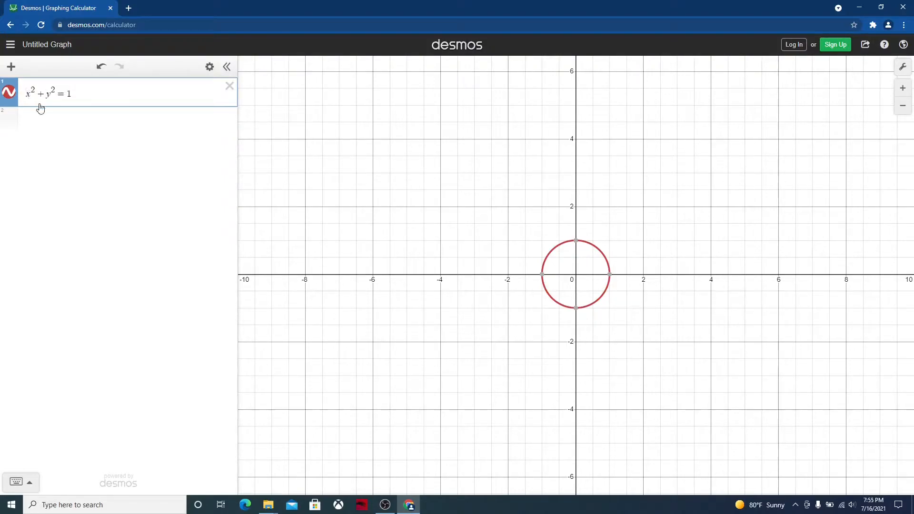
type("-")
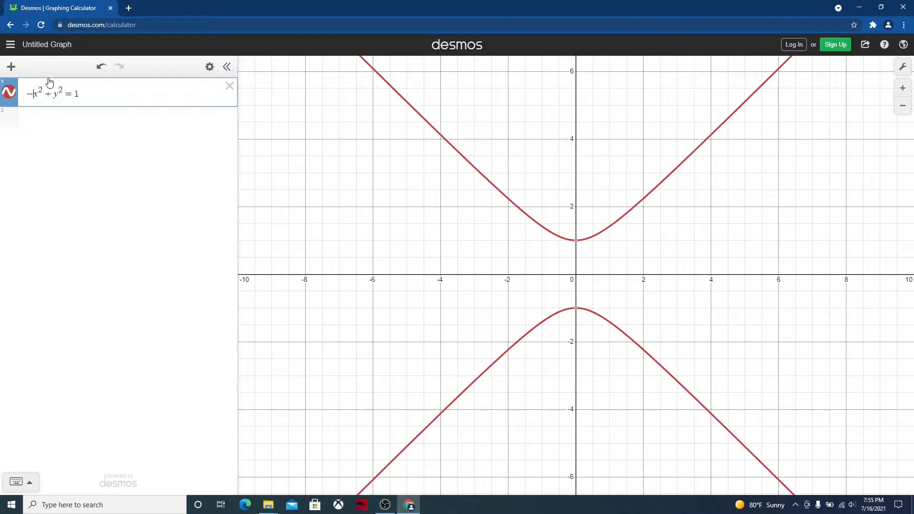
Change the signs in the equation back to x^2 − y^2 = 1
left_click(50, 94)
key("BackSpace")
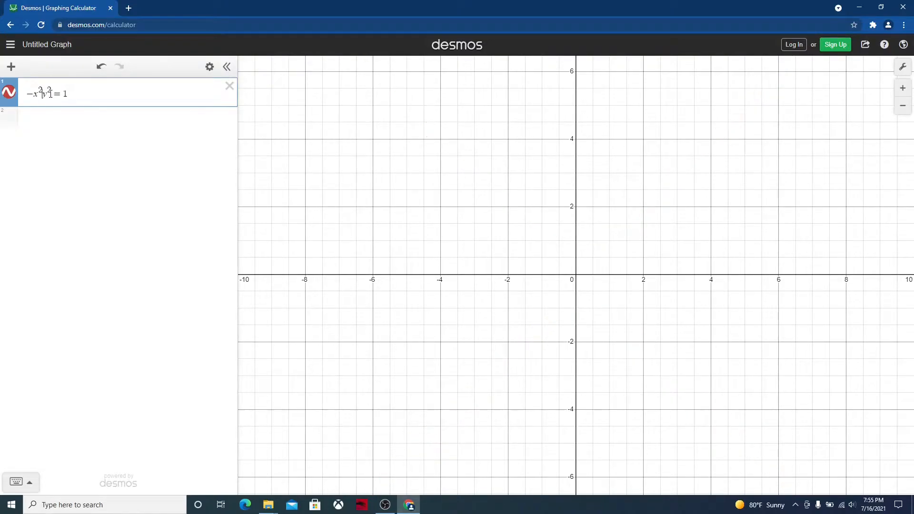
type("-")
left_click(32, 94)
key("BackSpace")
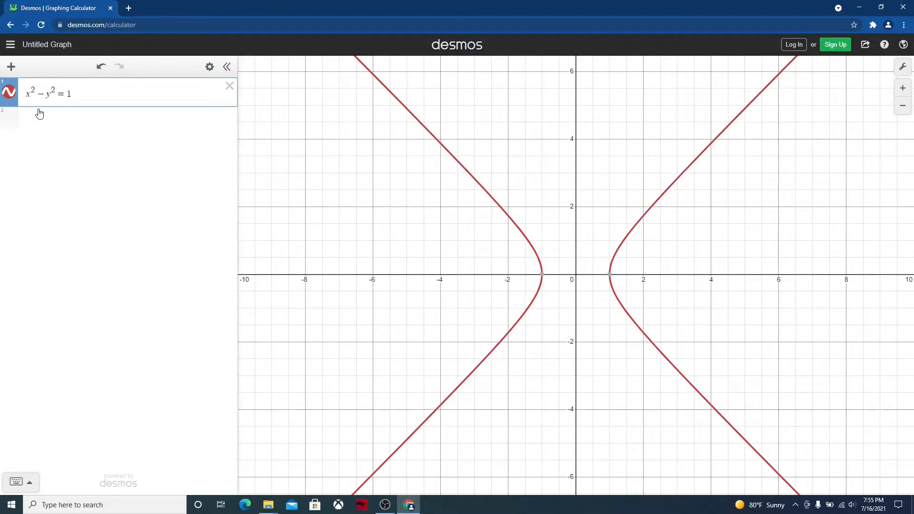
Start the Paint on Tab Tool over the graph, move its palette below the equation and set the drawing color to red
left_click(872, 27)
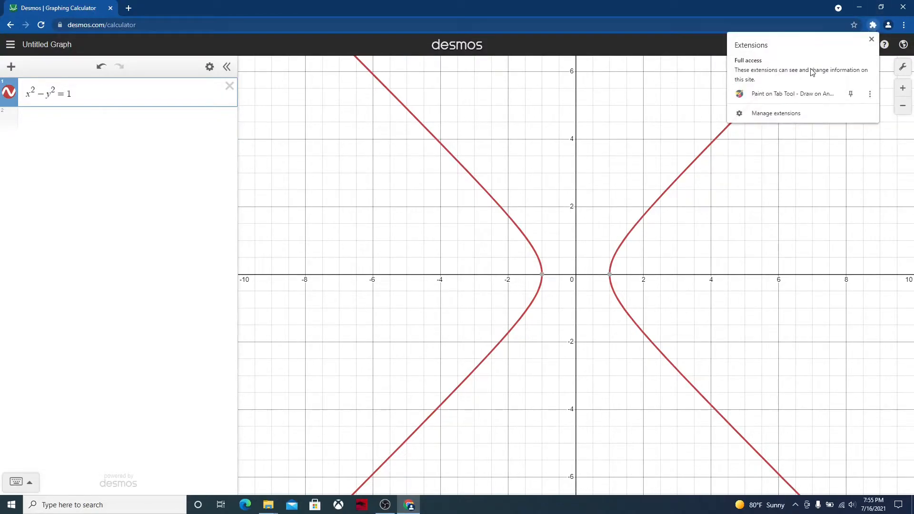
left_click(769, 98)
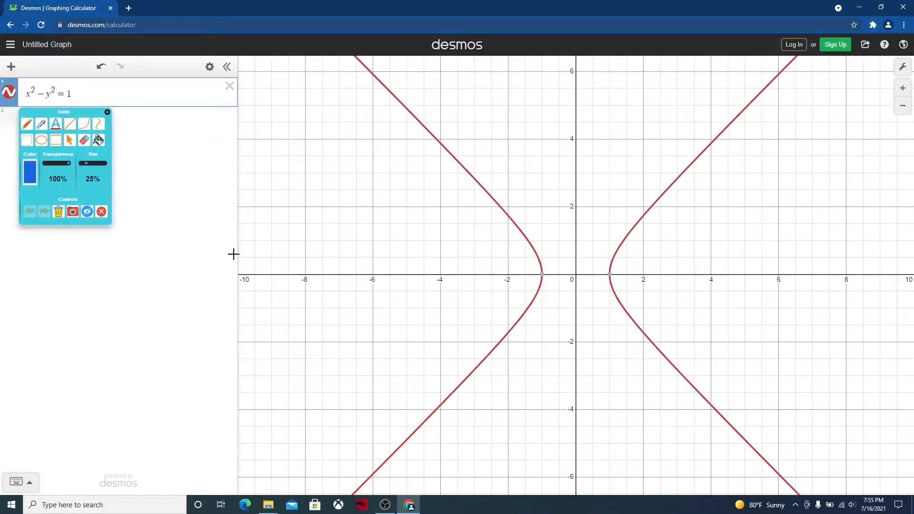
left_click_drag(60, 113, 58, 169)
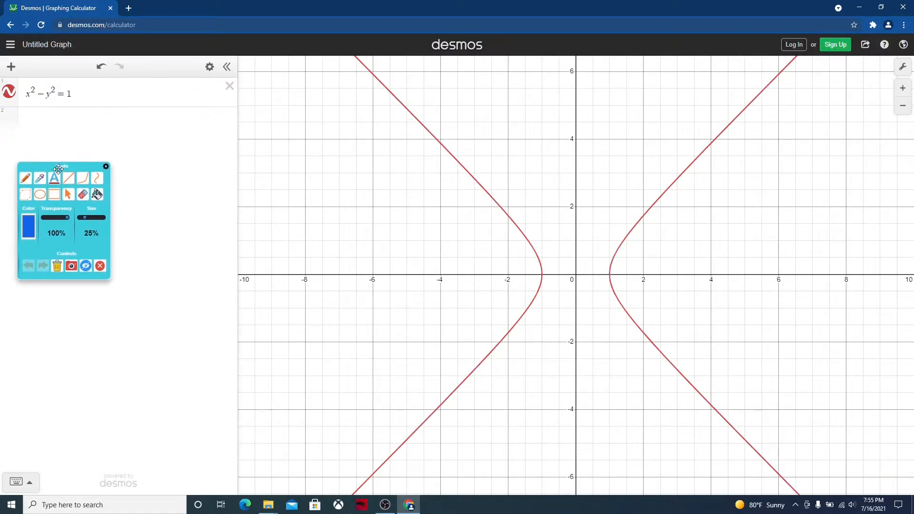
left_click(28, 227)
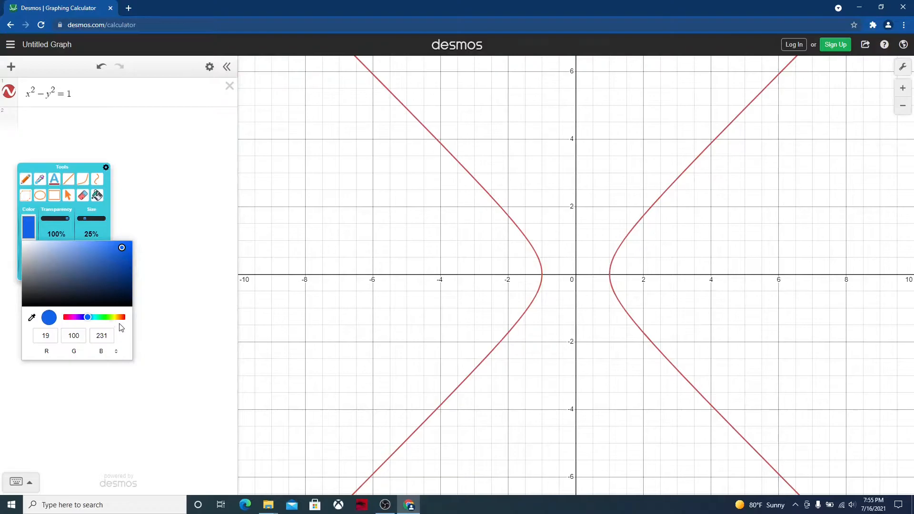
left_click(123, 318)
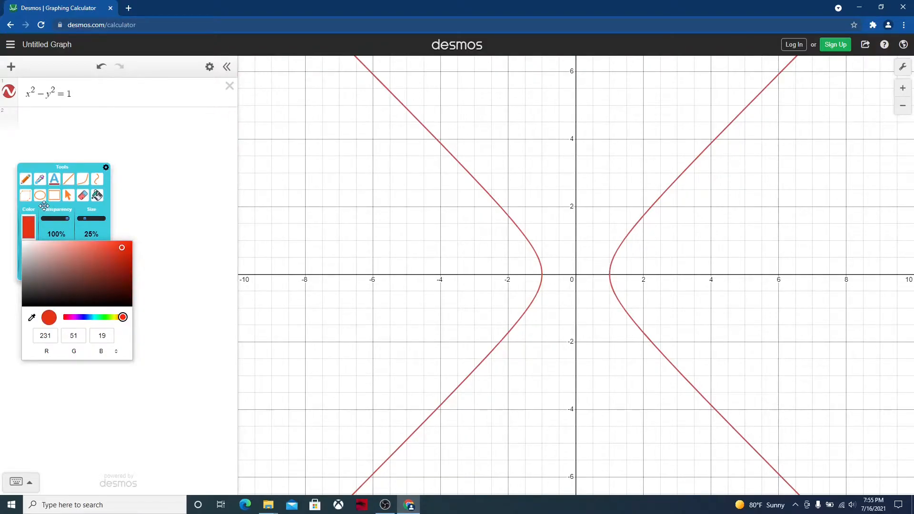
left_click(150, 237)
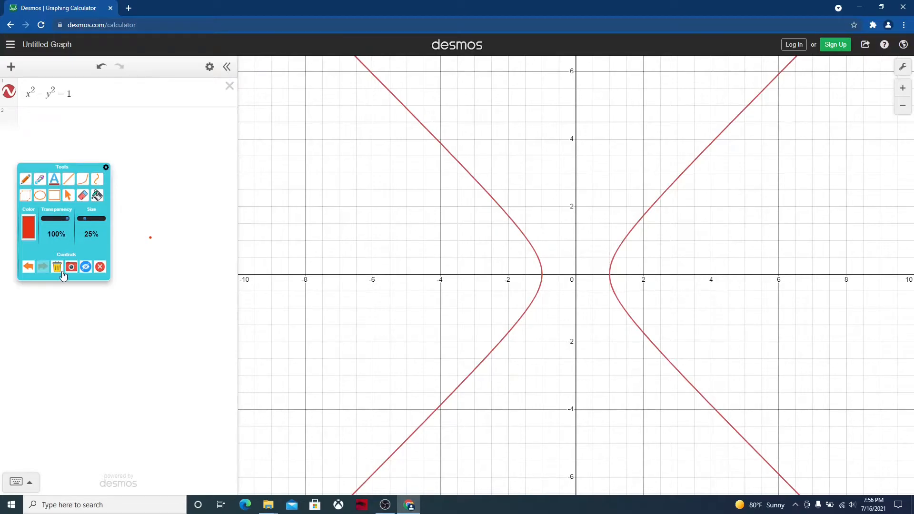
left_click(28, 269)
left_click_drag(299, 176, 282, 206)
left_click(29, 266)
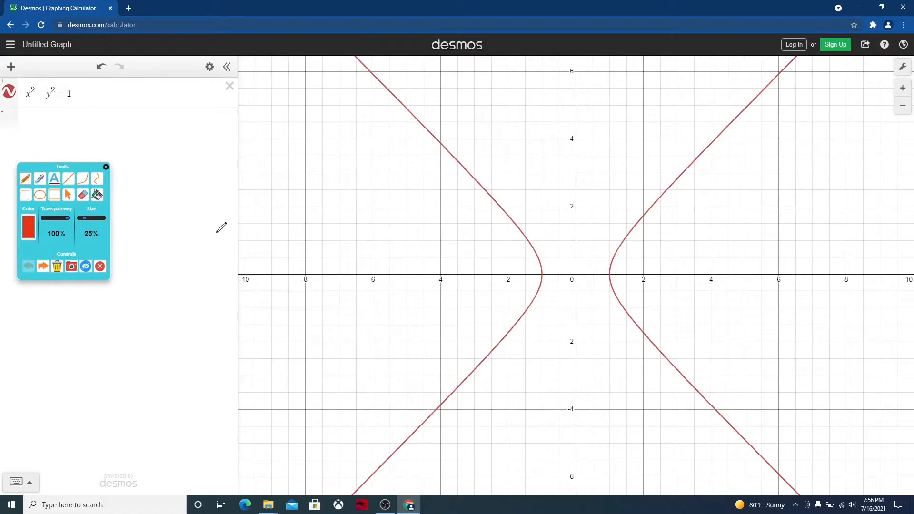
Handwrite the Pythagorean triple "11, 60, 61" in red beside the hyperbola's left branch
left_click(269, 175)
left_click_drag(270, 199, 270, 204)
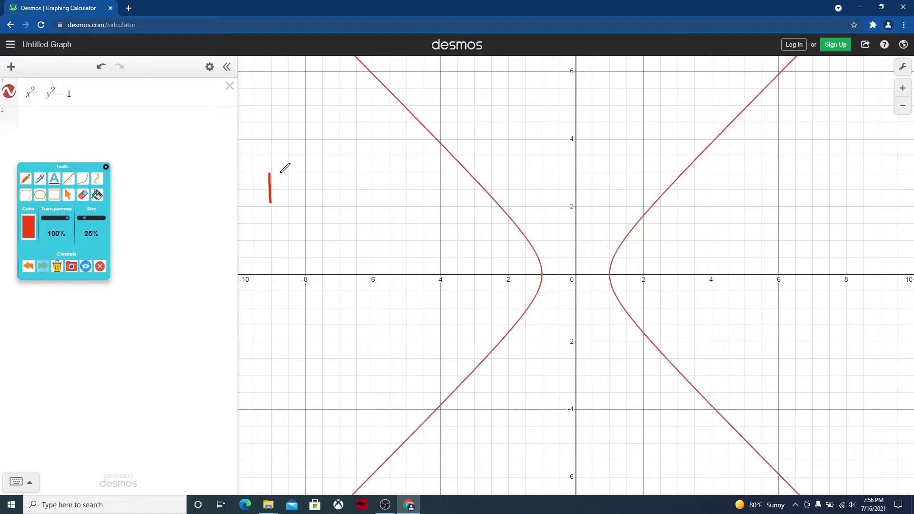
mouse_move(281, 173)
left_mouse_down()
mouse_move(282, 208)
mouse_move(308, 218)
mouse_move(304, 225)
left_mouse_up()
mouse_move(335, 173)
left_mouse_down()
mouse_move(311, 207)
mouse_move(336, 204)
mouse_move(328, 198)
mouse_move(343, 204)
mouse_move(357, 174)
mouse_move(366, 218)
mouse_move(392, 191)
mouse_move(386, 198)
mouse_move(403, 193)
mouse_move(404, 209)
left_mouse_up()
left_click(349, 179)
left_click(390, 180)
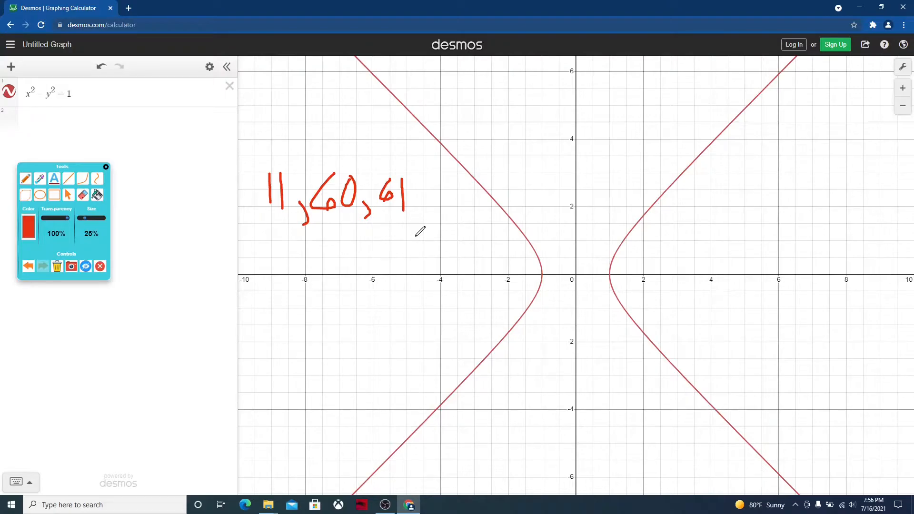
Handwrite the squares "121, 3600, 3721" in red below the triple
mouse_move(253, 256)
left_mouse_down()
mouse_move(250, 270)
mouse_move(277, 261)
mouse_move(262, 269)
mouse_move(288, 288)
mouse_move(323, 288)
left_mouse_up()
left_click(291, 260)
left_click(314, 275)
mouse_move(340, 256)
left_mouse_down()
mouse_move(352, 255)
mouse_move(352, 272)
mouse_move(339, 276)
mouse_move(367, 276)
mouse_move(361, 269)
mouse_move(394, 282)
mouse_move(403, 275)
mouse_move(392, 263)
mouse_move(416, 286)
mouse_move(410, 294)
left_mouse_up()
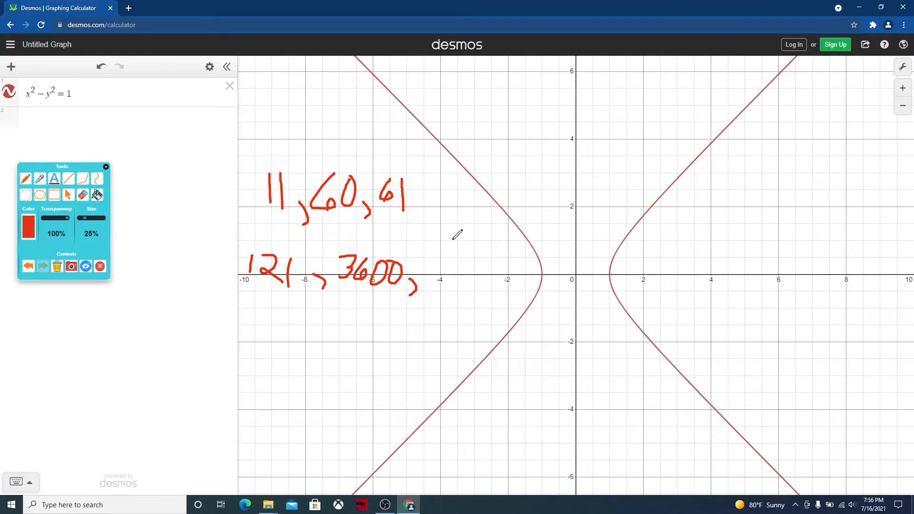
mouse_move(429, 260)
left_mouse_down()
mouse_move(446, 270)
mouse_move(431, 277)
mouse_move(468, 254)
mouse_move(461, 273)
mouse_move(472, 267)
mouse_move(487, 282)
mouse_move(513, 285)
left_mouse_up()
left_click(477, 258)
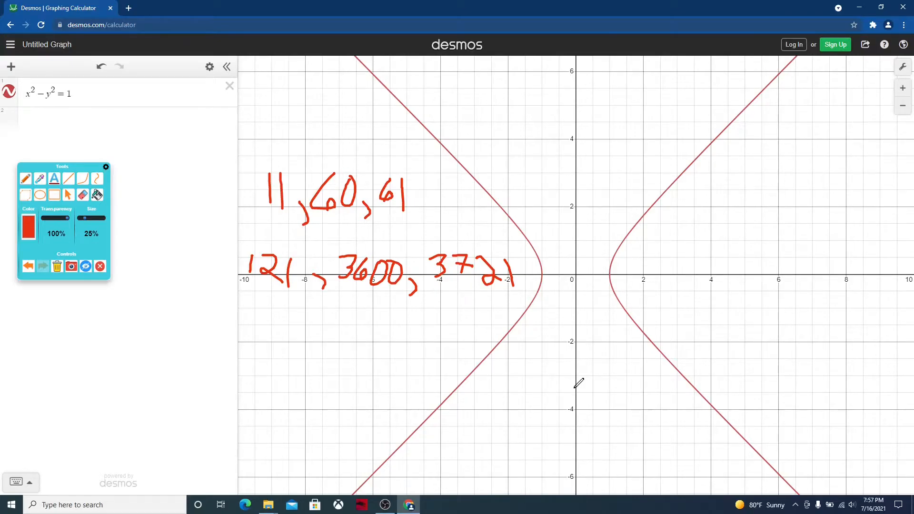
Clear all the handwriting and close the drawing palette
left_click(57, 270)
left_click(101, 266)
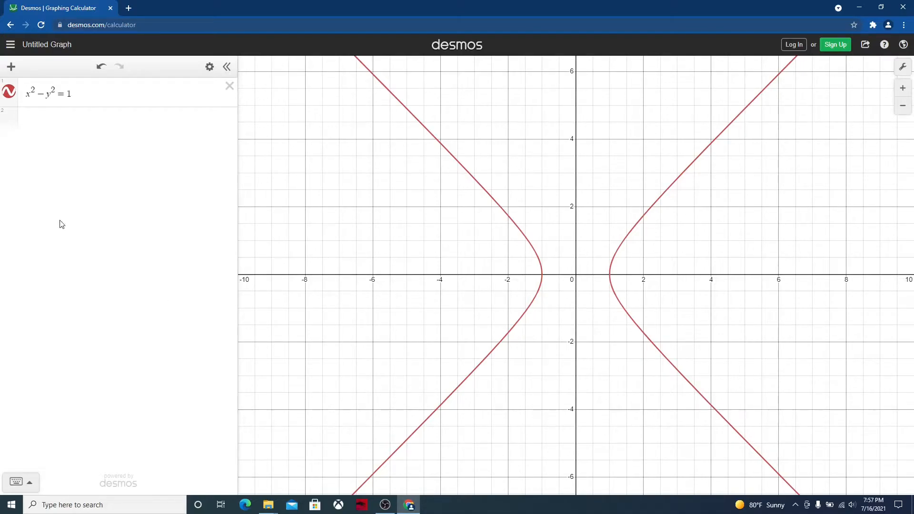
Divide x^2 by 121 and y^2 by 3600 so the equation reads x^2/121 − y^2/3600 = 1
left_click(33, 93)
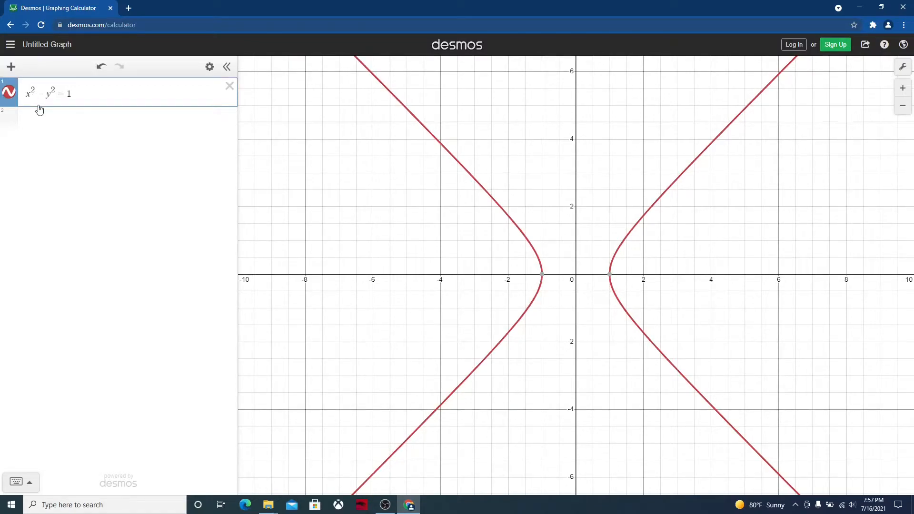
type("/12")
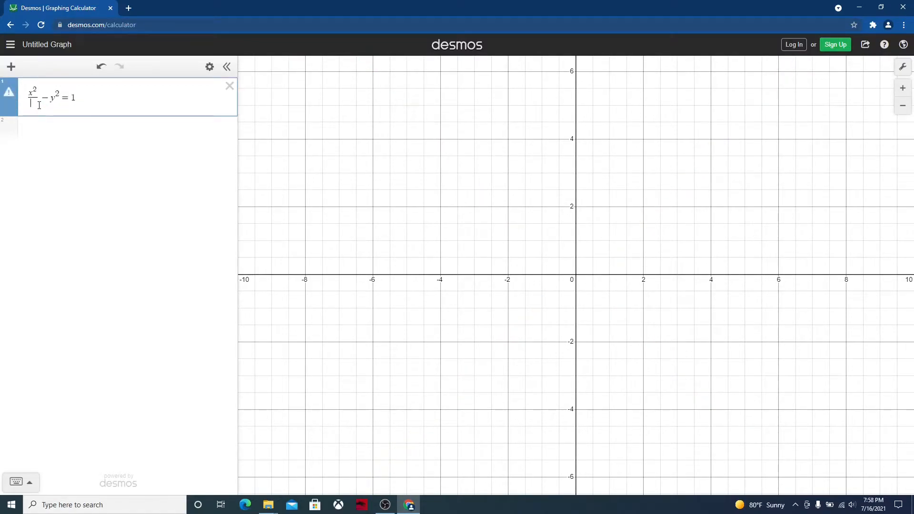
type("1-y^2")
type("/")
type("36")
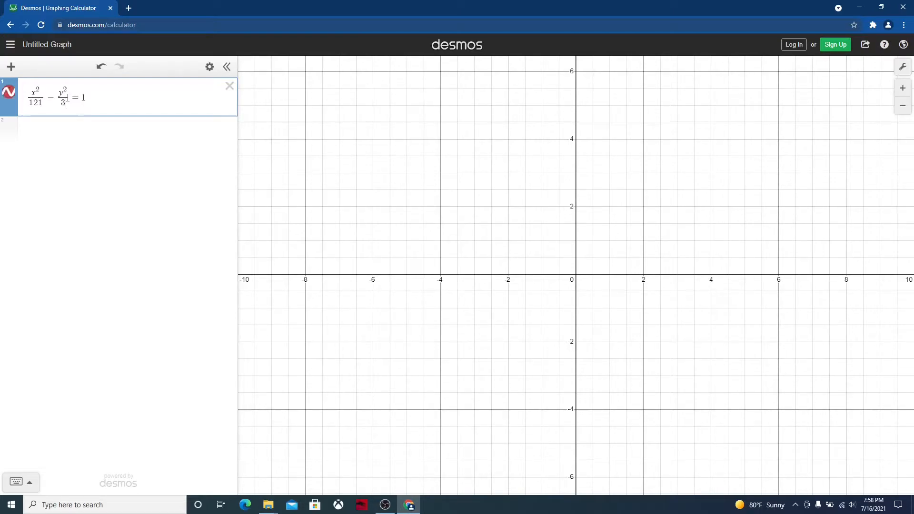
type("00")
Display the coordinates of both vertices of the hyperbola on the x-axis
left_click(903, 109)
left_click(903, 108)
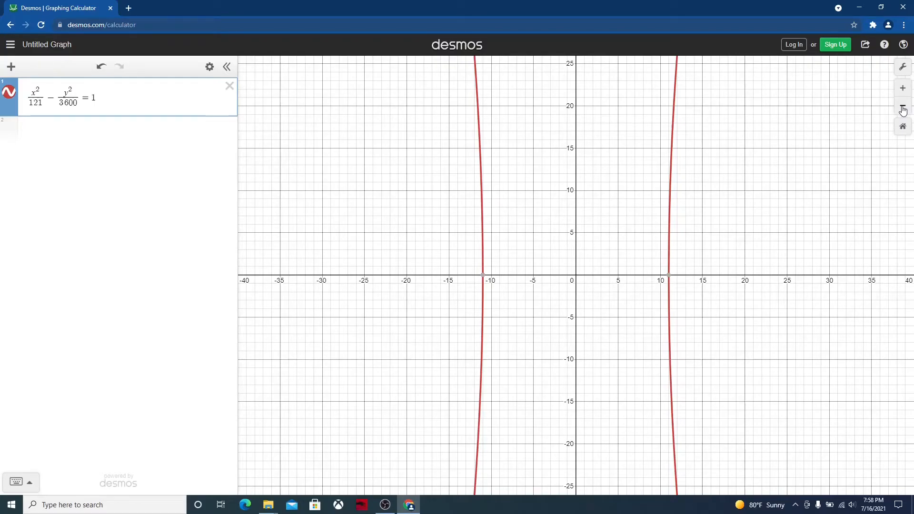
left_click(904, 109)
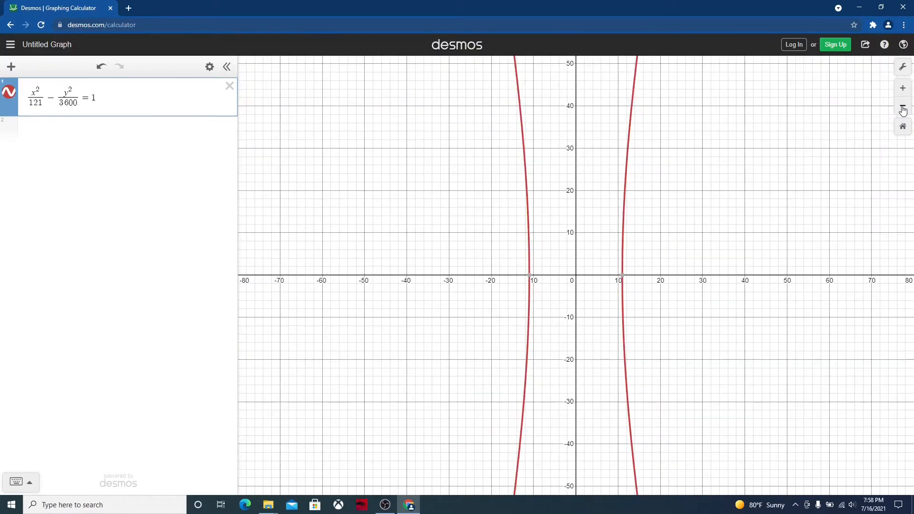
left_click(904, 108)
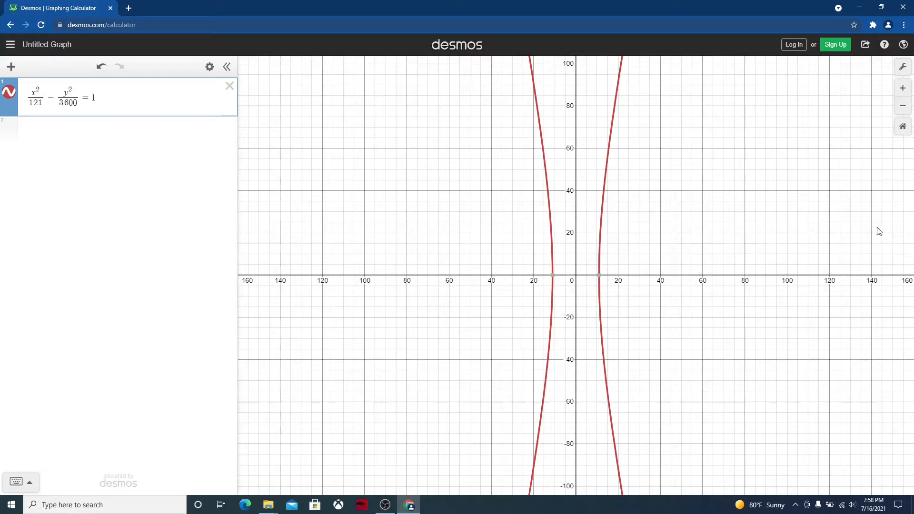
left_click(599, 276)
left_click(552, 276)
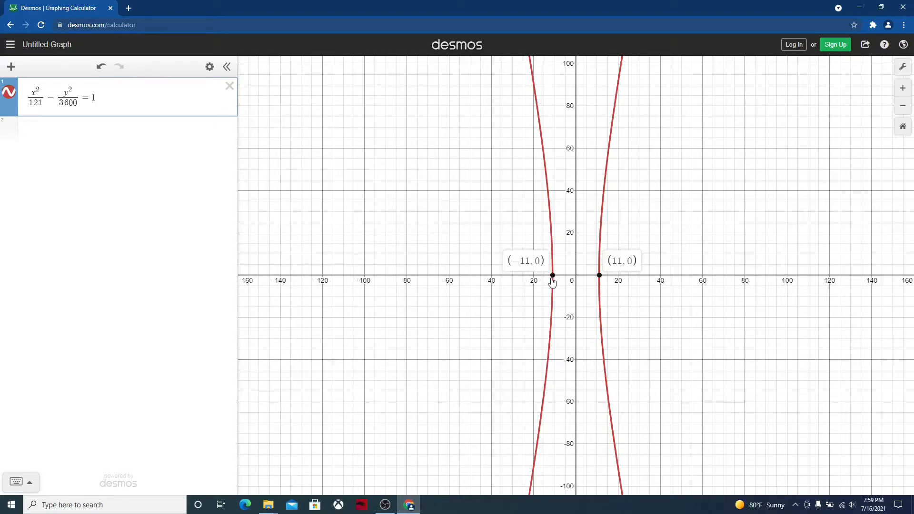
Plot the points (11, 0) and (−11, 0) in two new expression lines
left_click(51, 143)
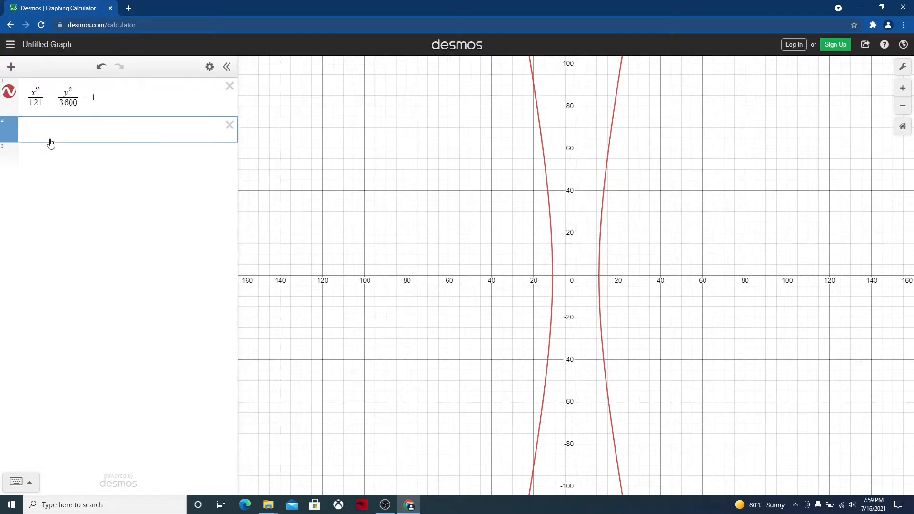
type("(11, 0")
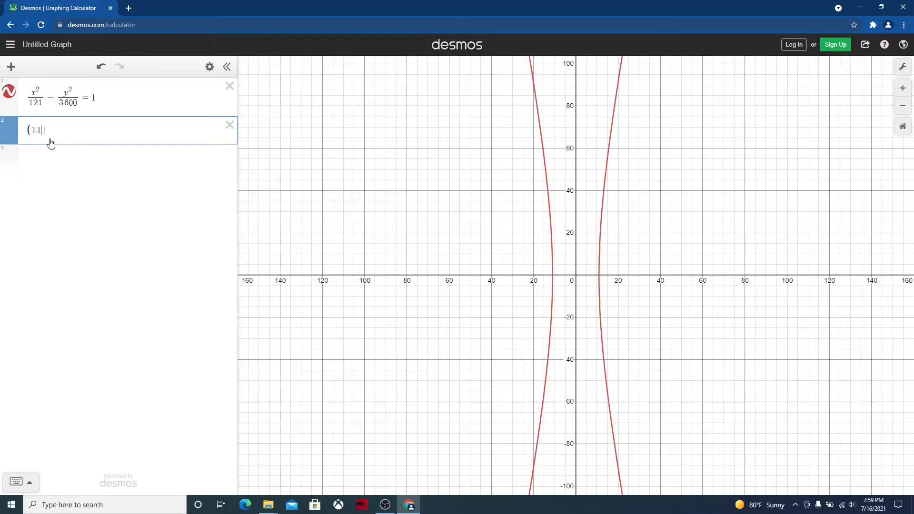
type(")")
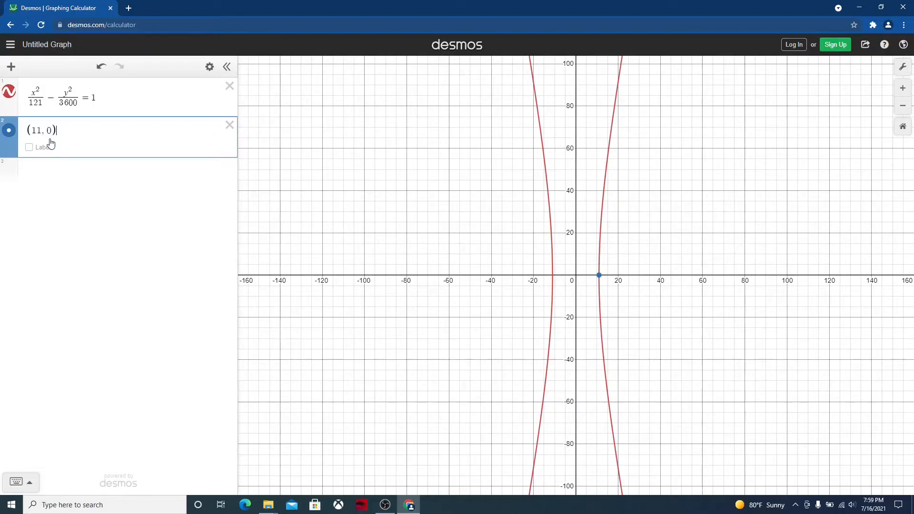
left_click(38, 170)
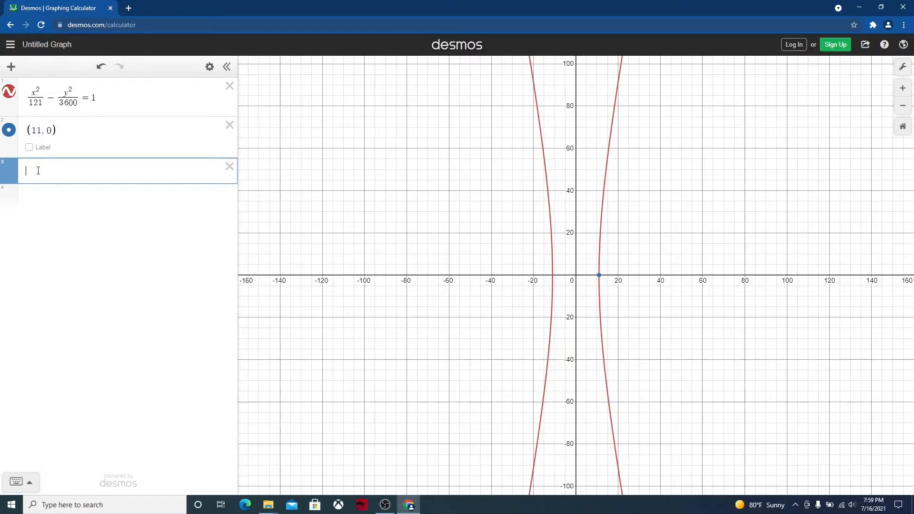
type("(-11")
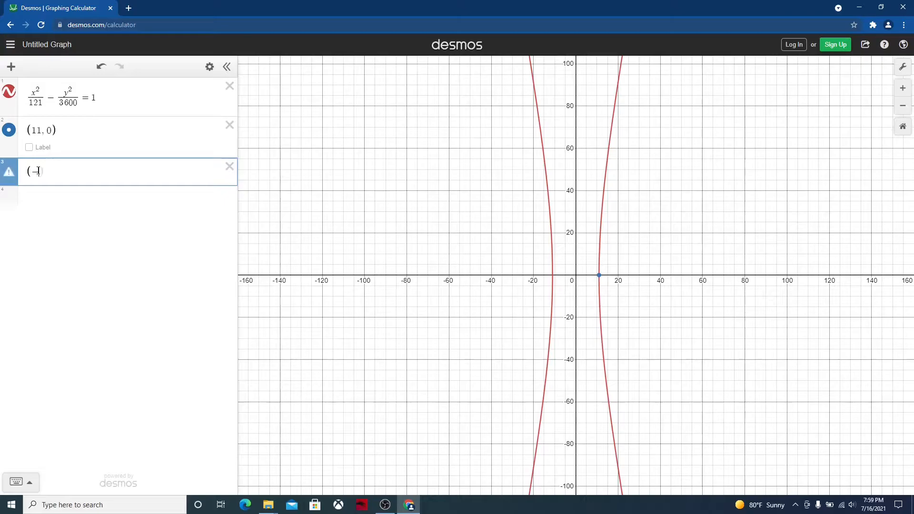
type(", 0)")
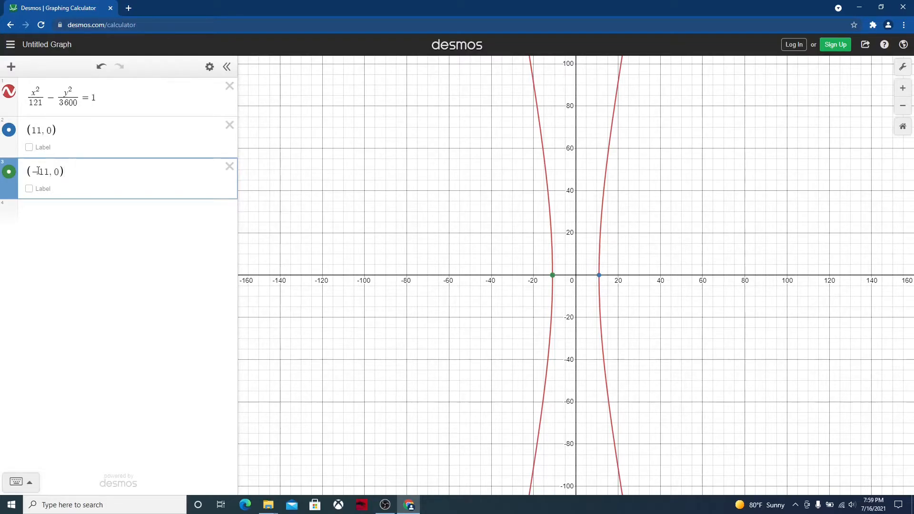
Recolor the point (11, 0) green and set its point size to 15
left_click(8, 135)
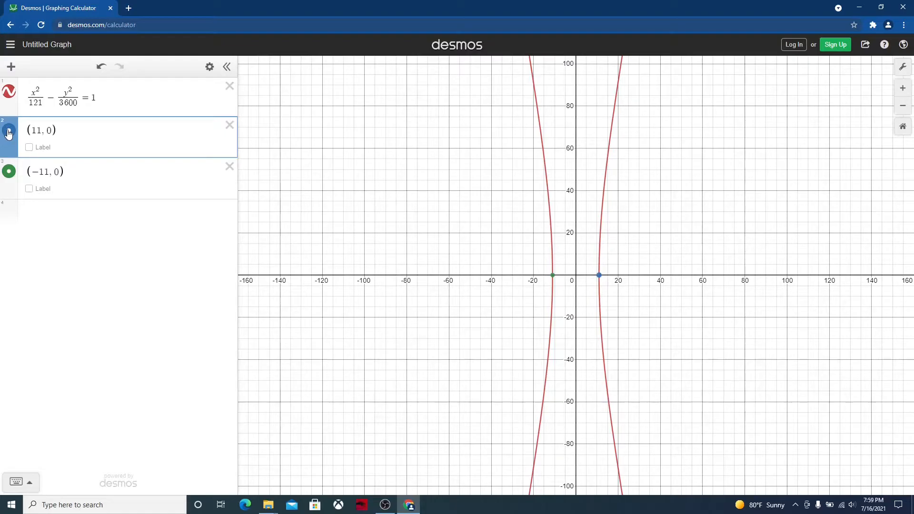
left_click(8, 134)
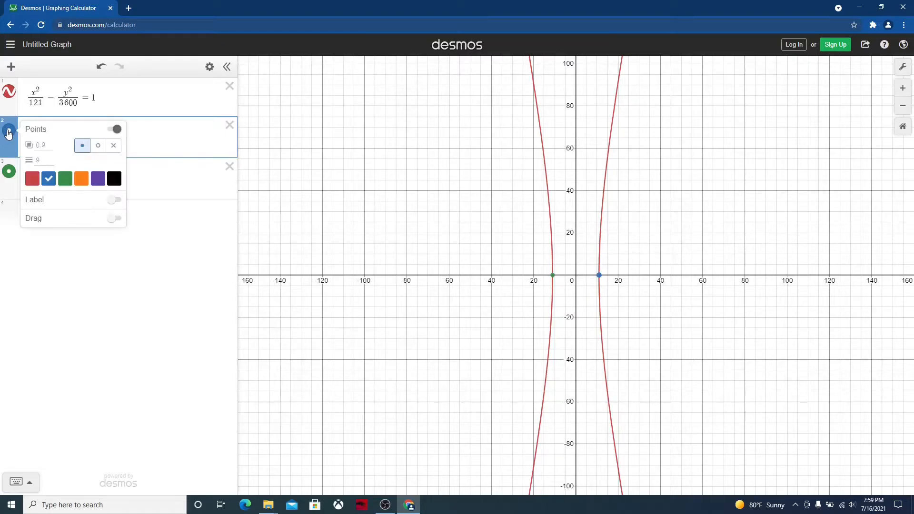
left_click(64, 180)
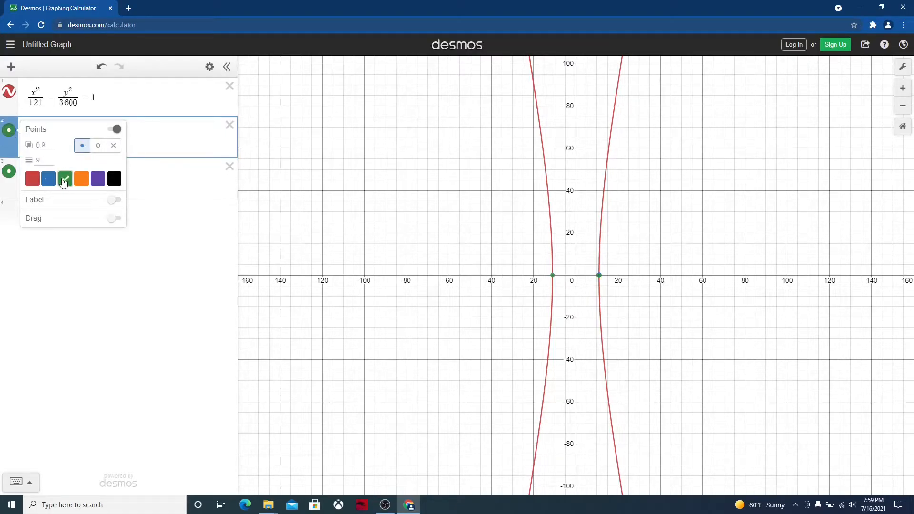
left_click(41, 161)
type("12")
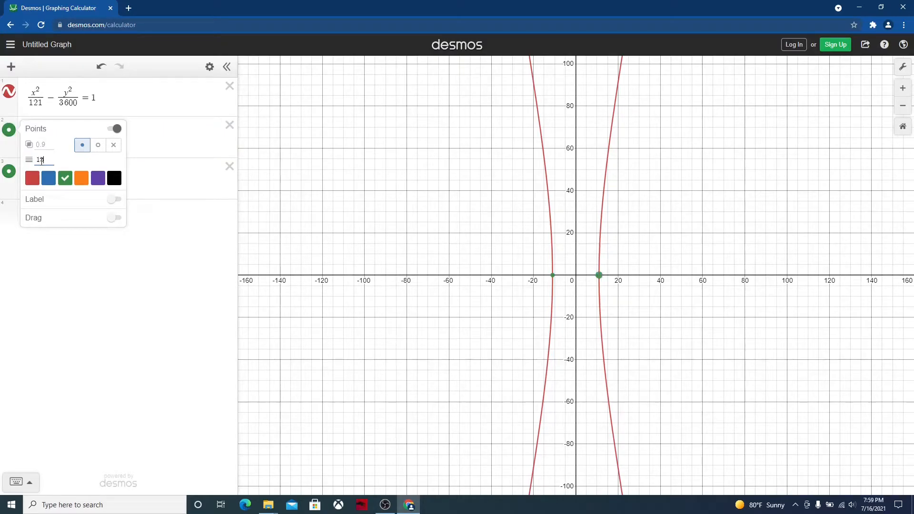
left_click(195, 187)
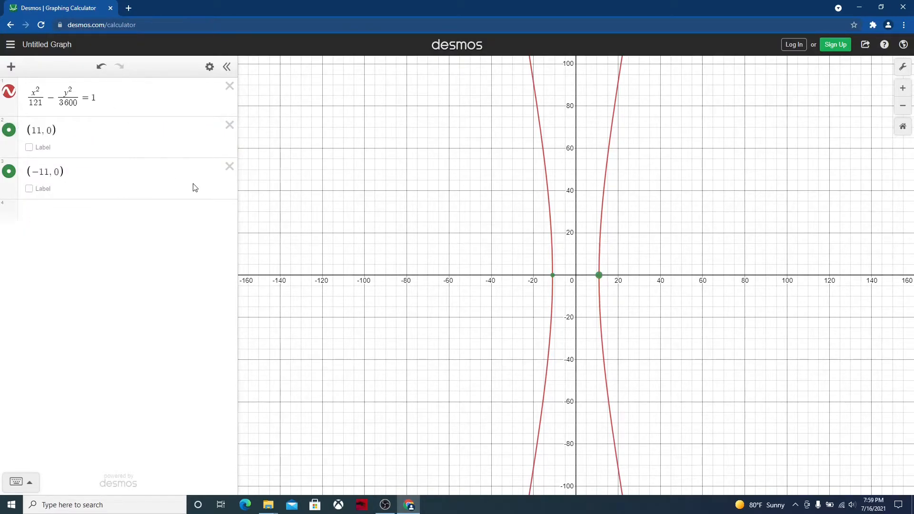
Set the point size of (−11, 0) to 15
left_click(9, 172)
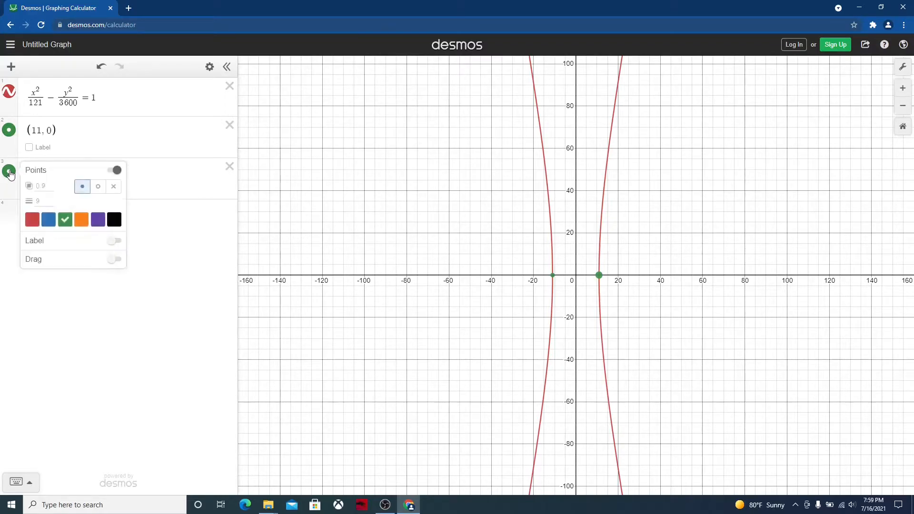
left_click(45, 201)
type("15")
left_click(124, 282)
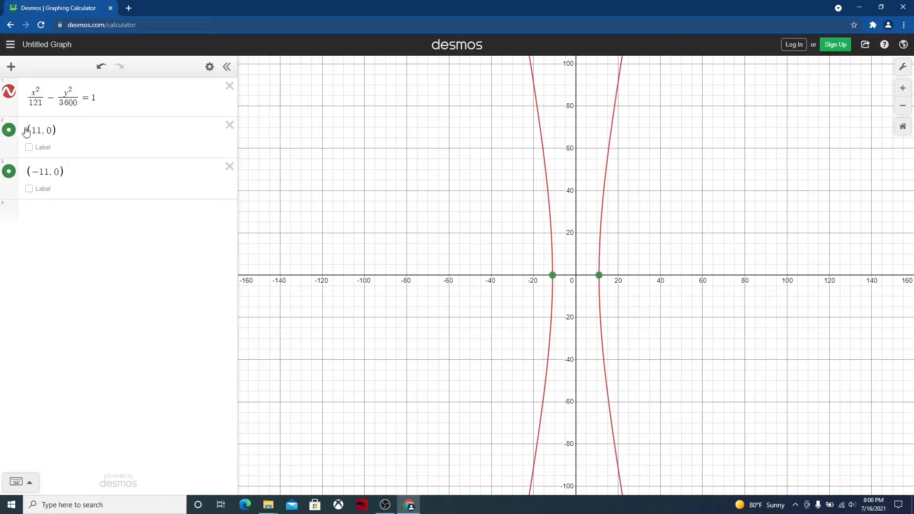
Turn on labels for both vertex points and label the point (11, 0) as "Vertex (11, 0)"
left_click(29, 147)
left_click(29, 188)
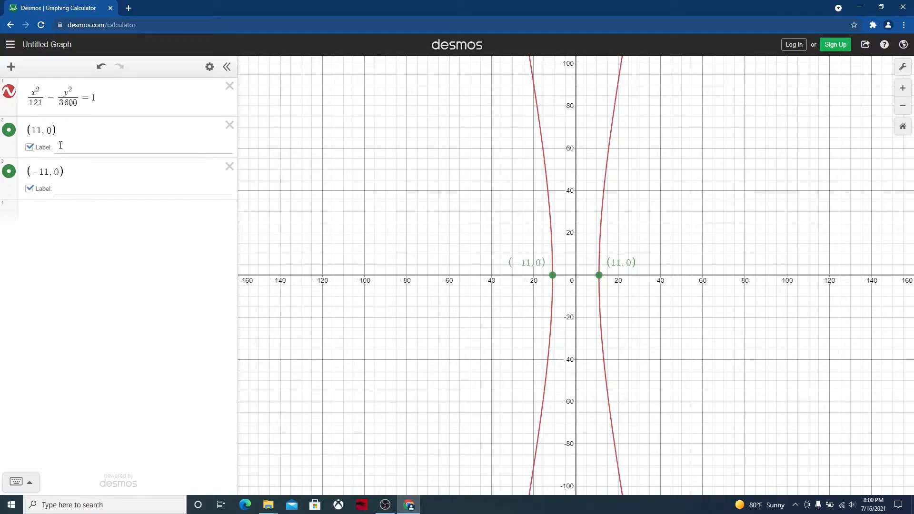
left_click(64, 145)
type("Vertex")
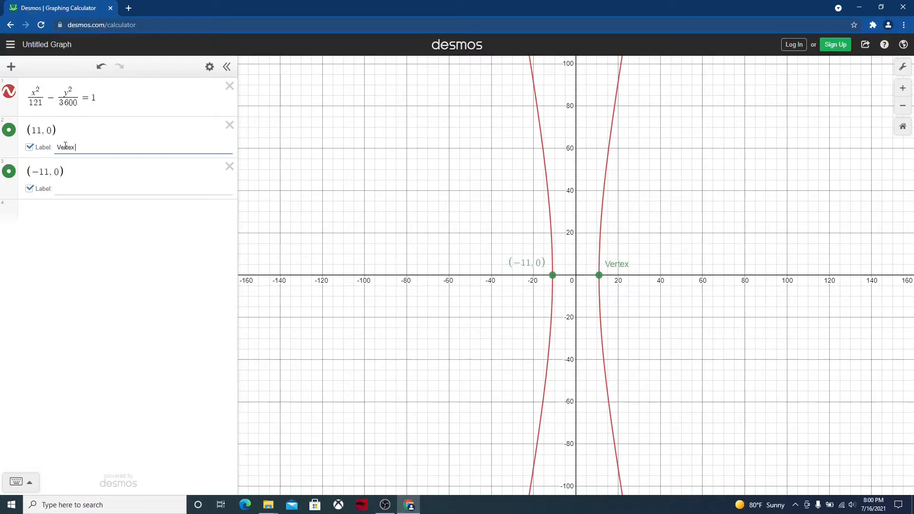
type(" (11, 0")
Label the point (−11, 0) as "Vertex (-11, 0)"
left_click(68, 188)
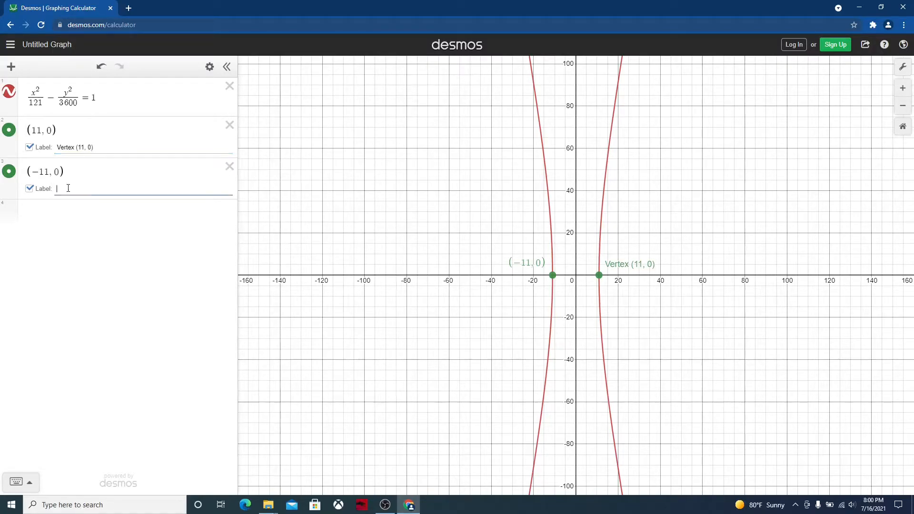
type("Vertex (-11, 0)")
Connect the two vertices with the expression polygon((11, 0), (−11, 0)) in a new line
left_click(44, 210)
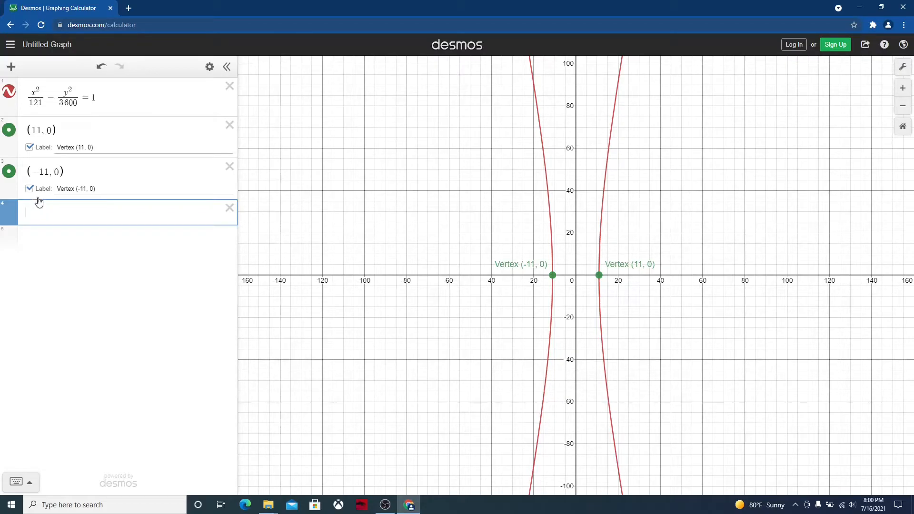
type("pol")
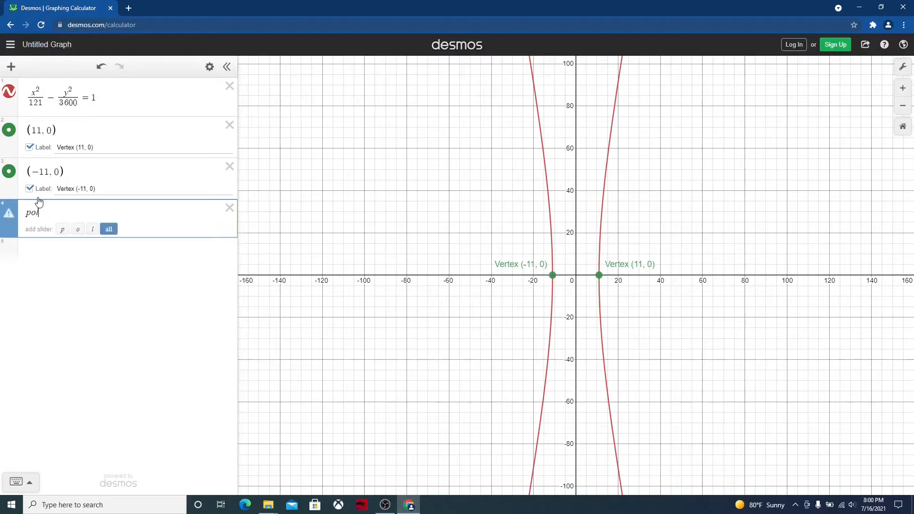
type("ygon")
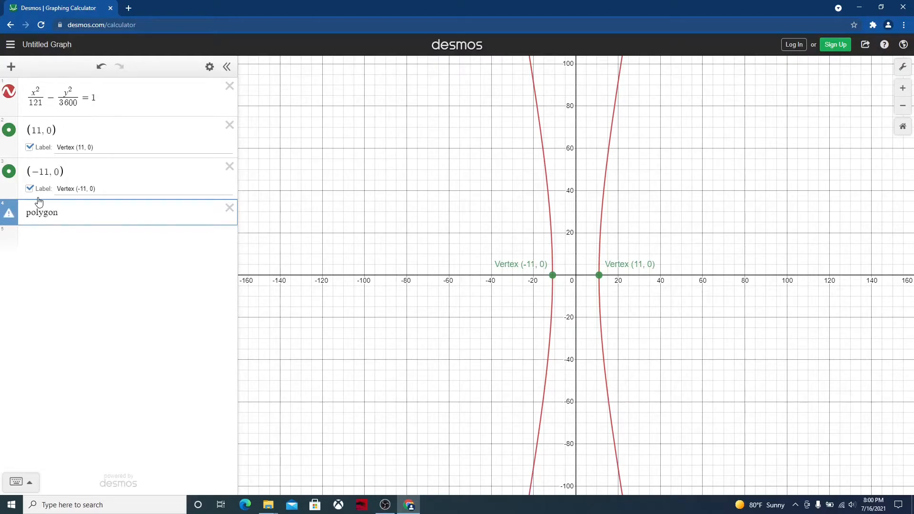
type("( ")
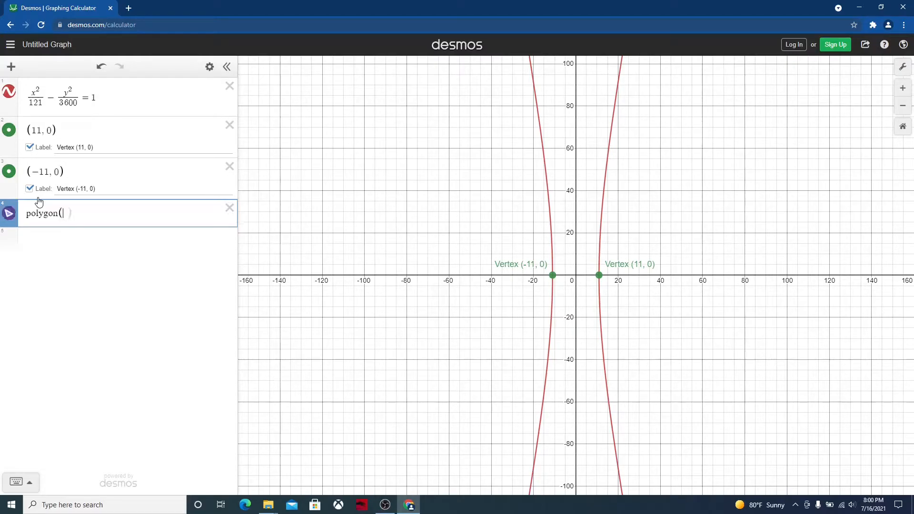
type(")")
type("11,0)")
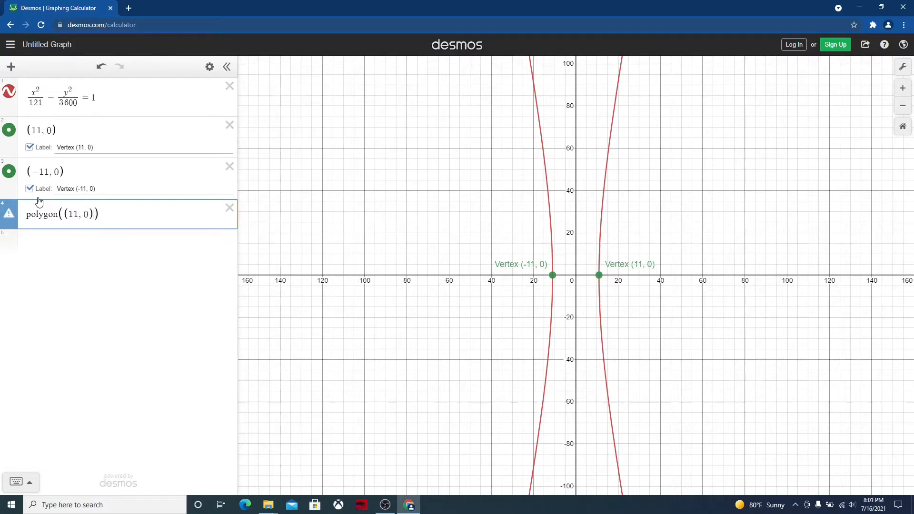
type(", (-11,0)")
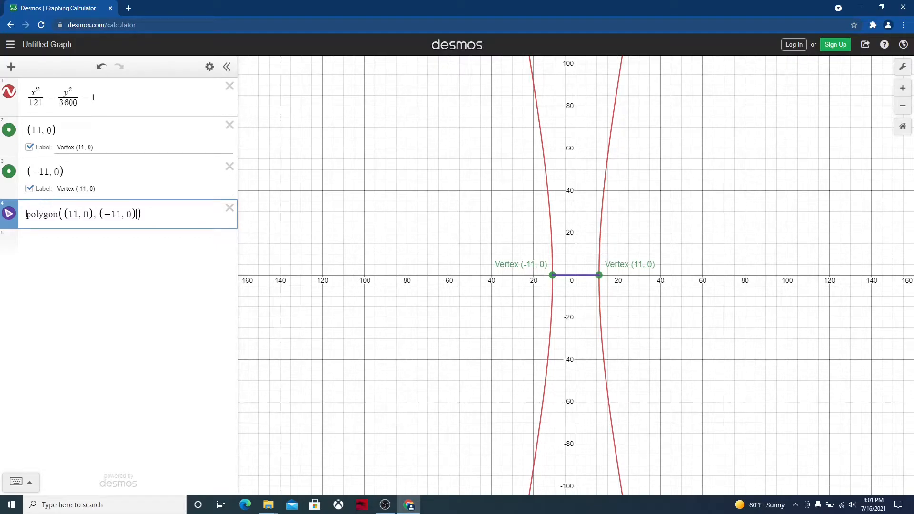
Color the segment between the vertices green and set its line thickness to 6
left_click(10, 215)
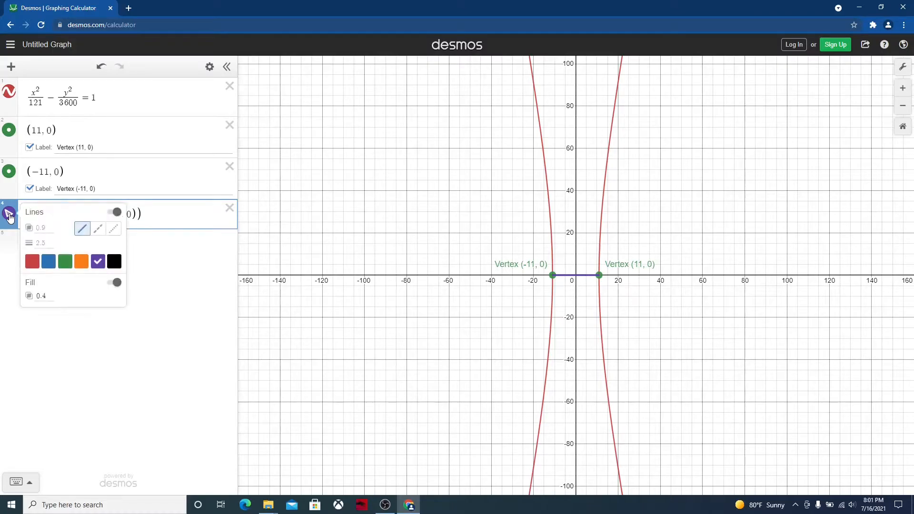
left_click(65, 262)
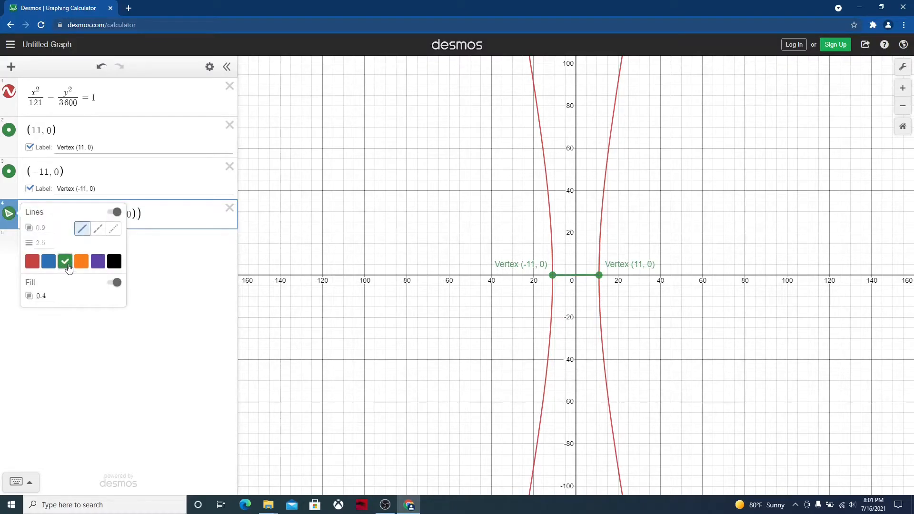
left_click(46, 239)
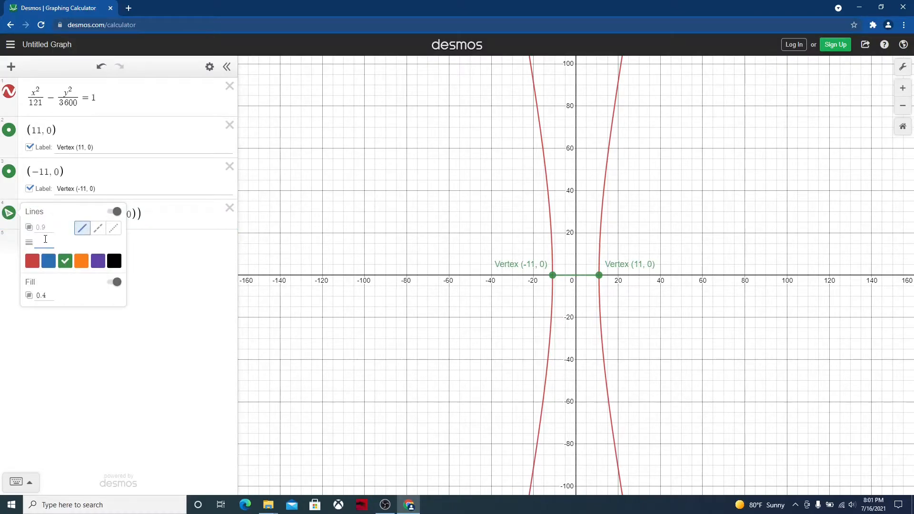
type("6")
left_click(115, 347)
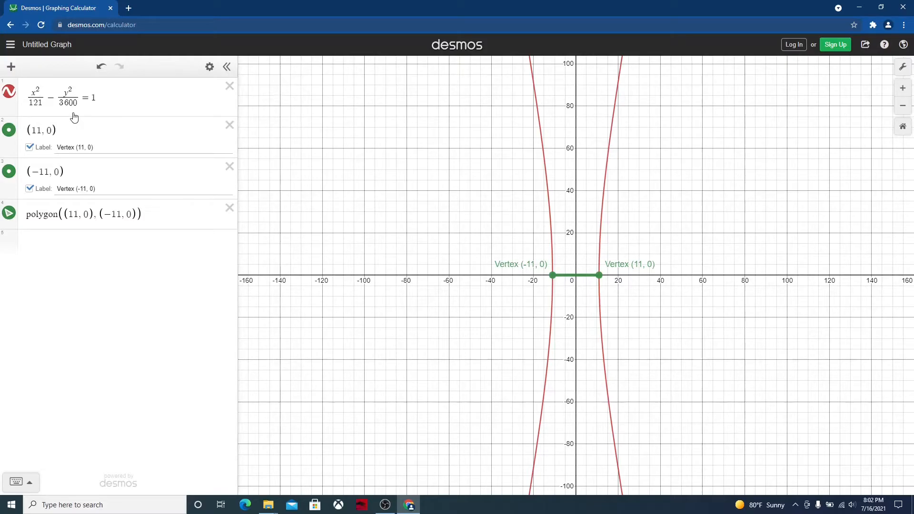
Plot the points (0, 60) and (0, −60) in two new expression lines
left_click(42, 245)
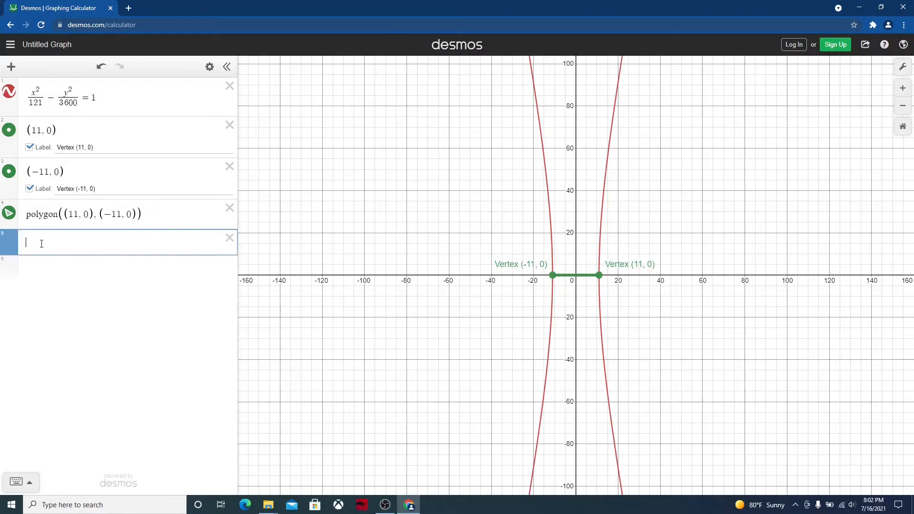
type("(0, ")
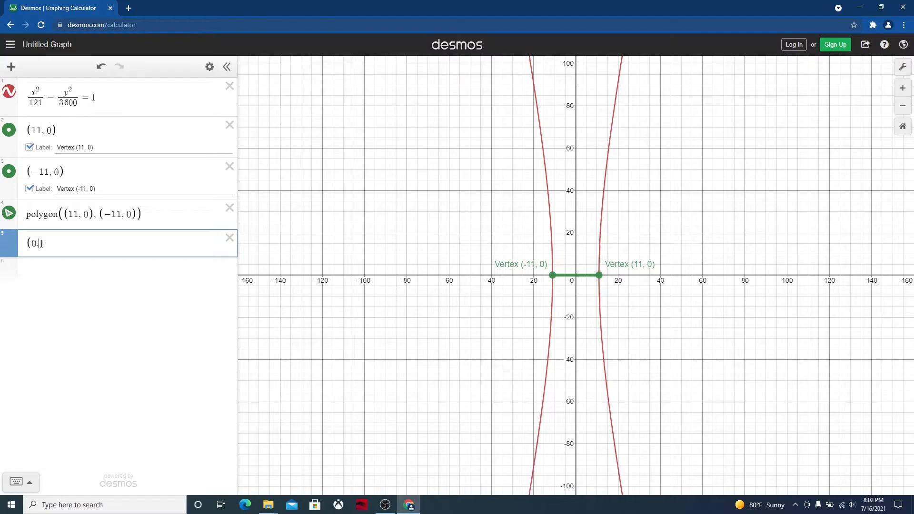
type("60)")
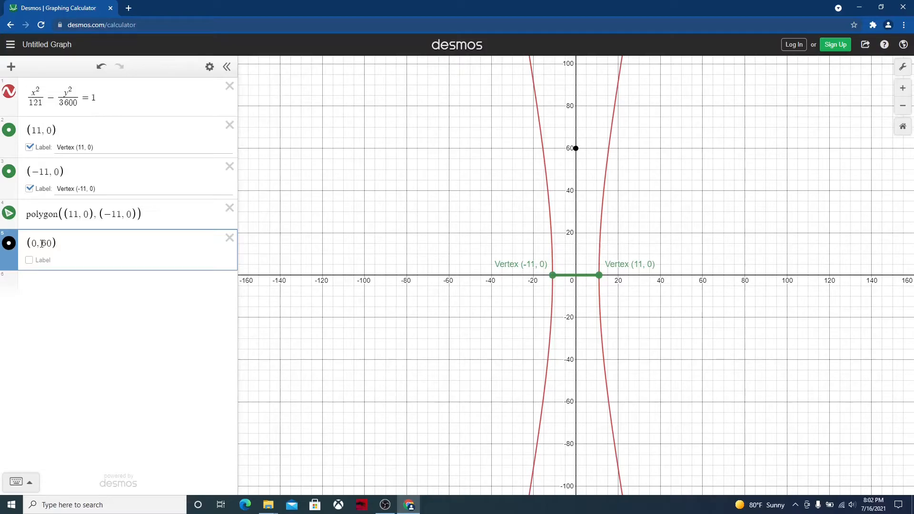
left_click(43, 283)
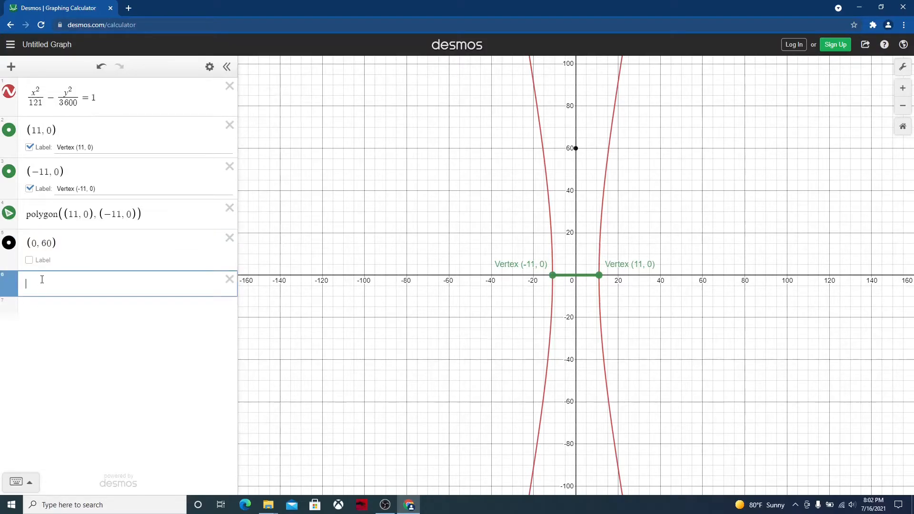
type("(0,")
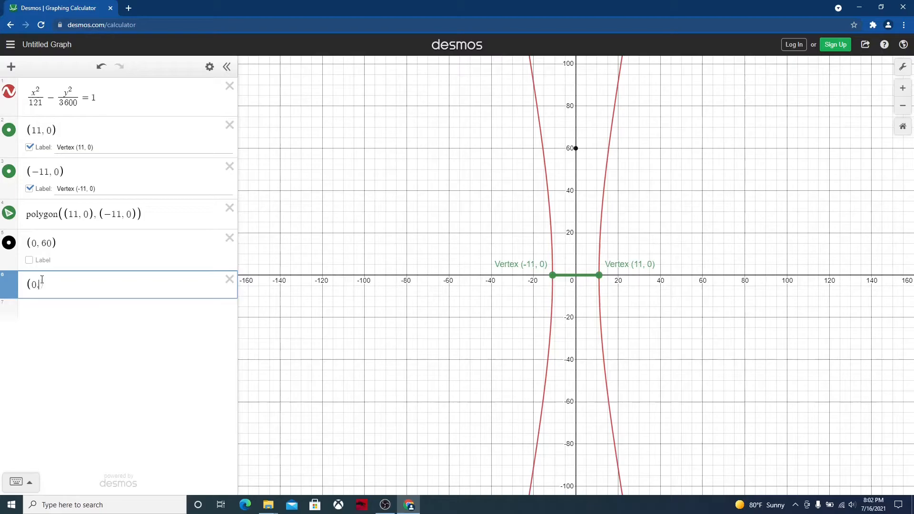
type("-")
type("60)")
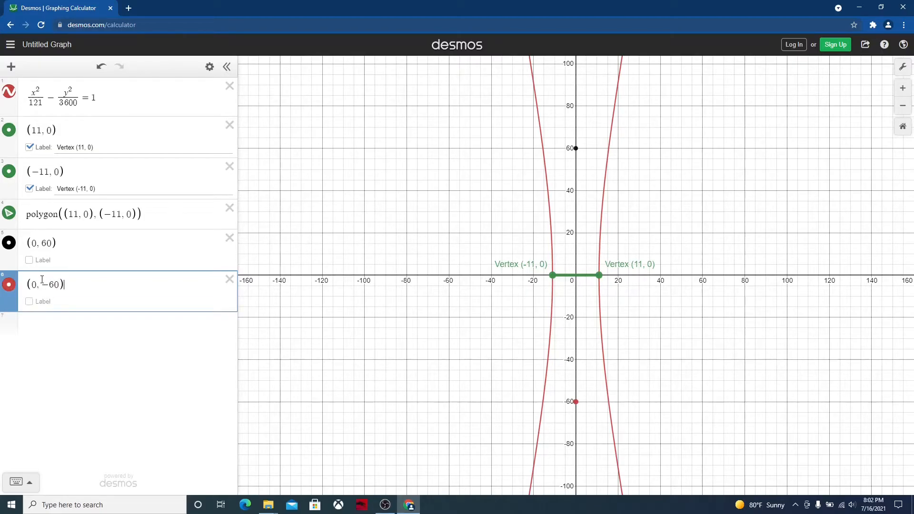
Recolor the point (0, −60) black and set its point size to 15
left_click(9, 286)
left_click(114, 334)
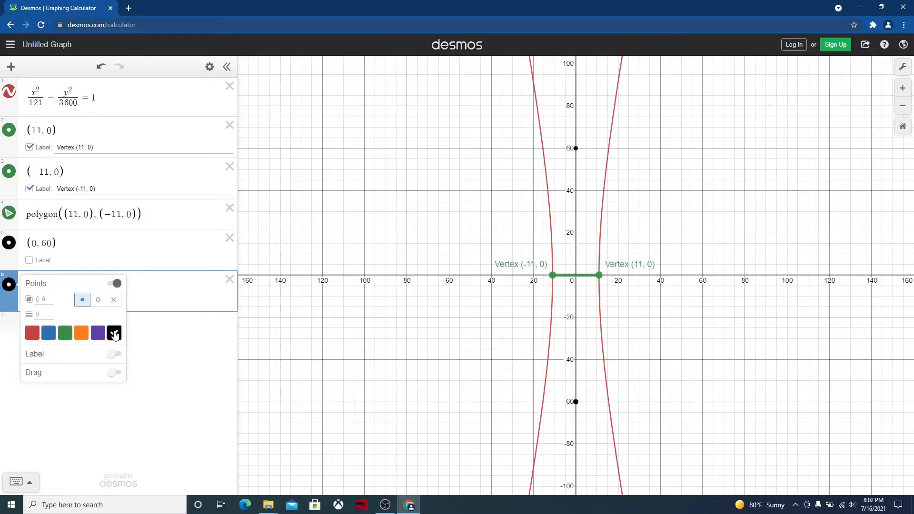
left_click(42, 313)
key("BackSpace")
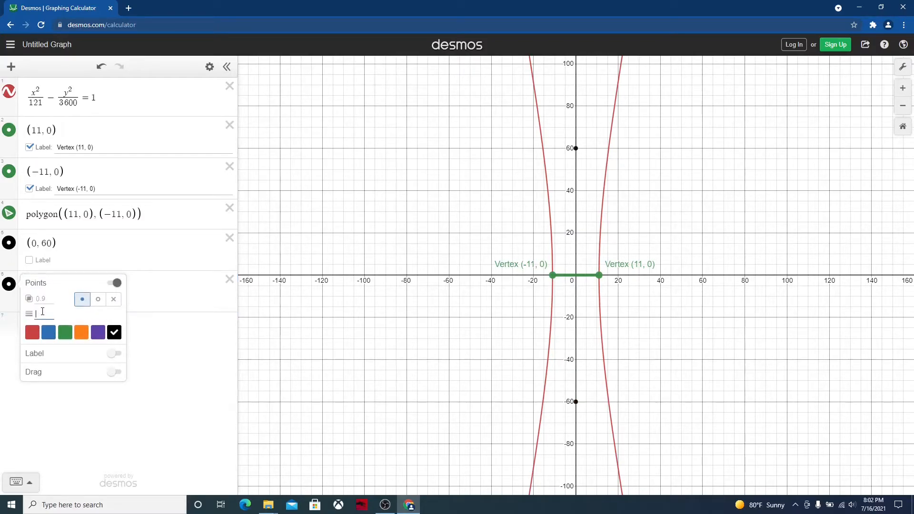
type("15")
left_click(151, 338)
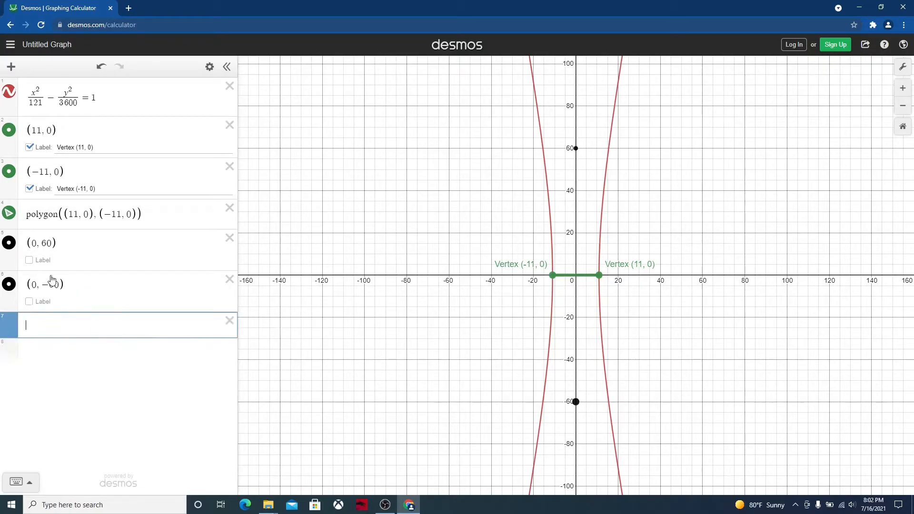
Set the point size of (0, 60) to 15
left_click(12, 246)
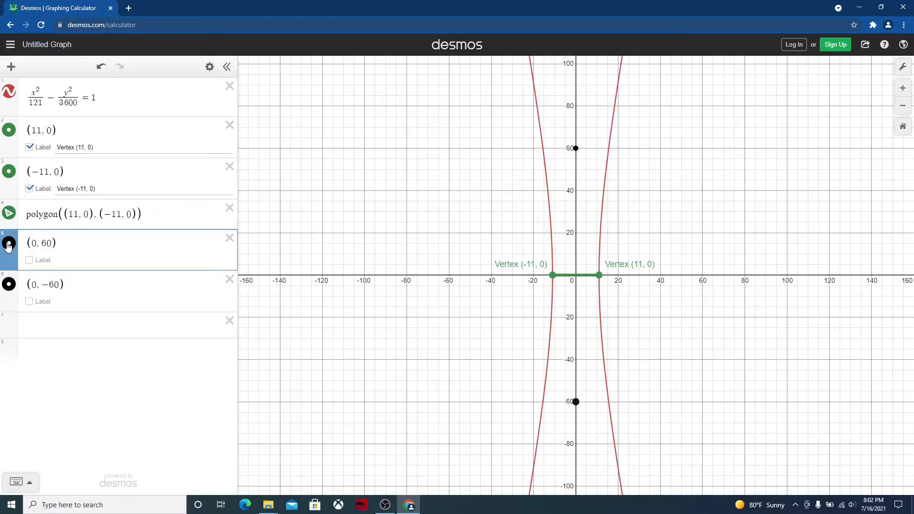
left_click(9, 245)
left_click(46, 270)
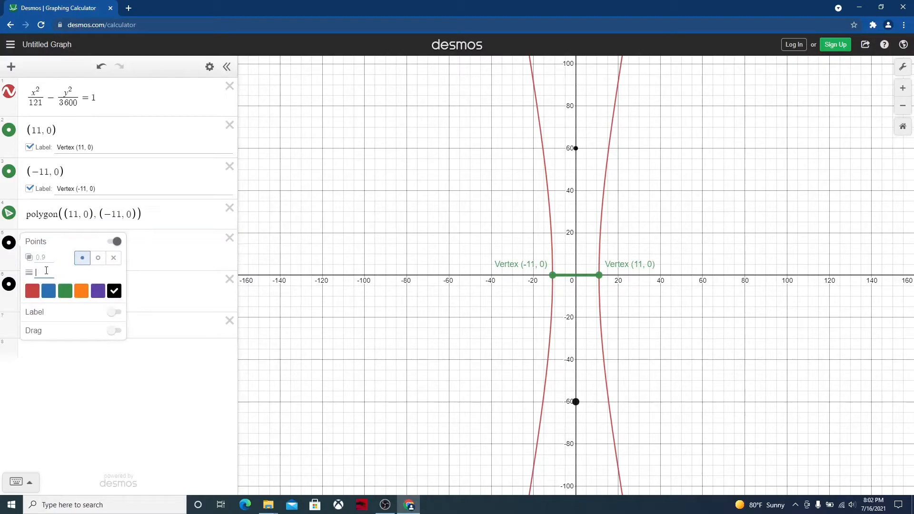
type("15")
left_click(181, 290)
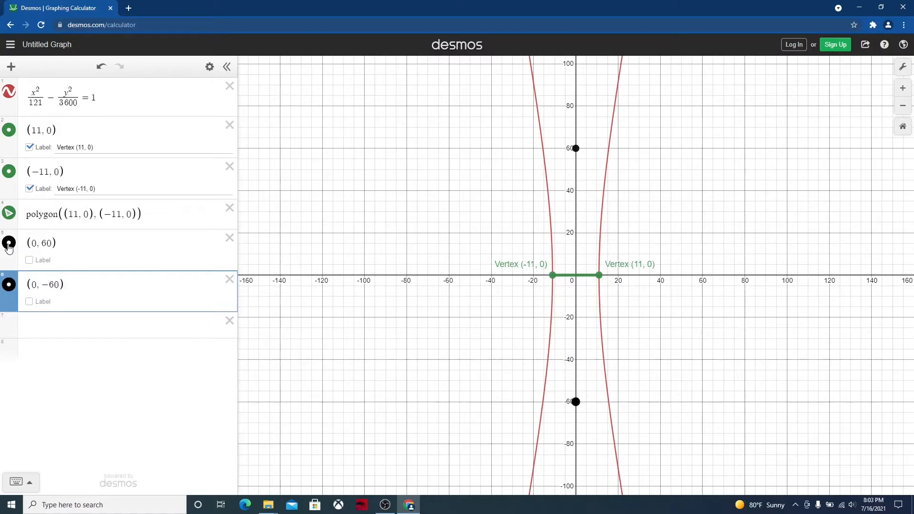
Turn on the label for the point (0, 60) and name it "Co-Vertex (0, 60)"
left_click(29, 260)
left_click(69, 261)
type("Co")
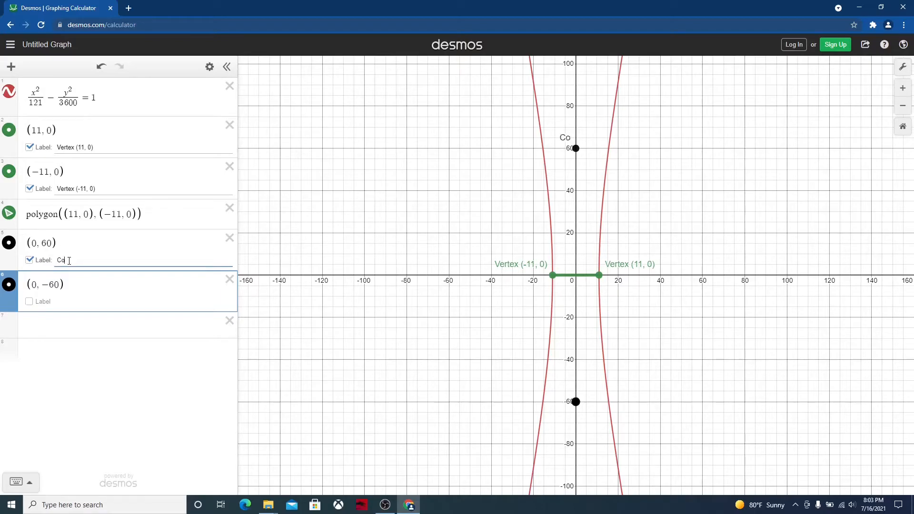
type("-Vertex (0, 60)")
Turn on the label for the point (0, −60) and name it "Co-Vertex (0, -60)"
left_click(30, 301)
left_click(61, 302)
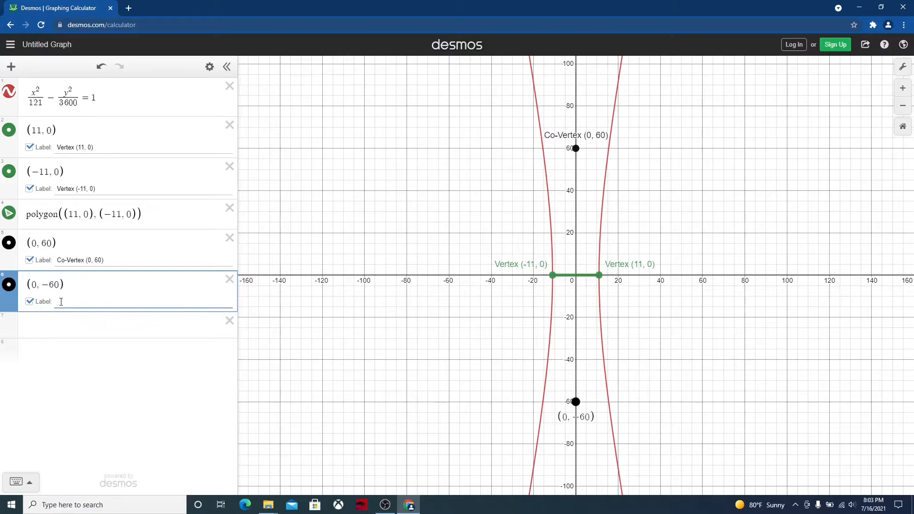
type("Co-Vertex (0, -")
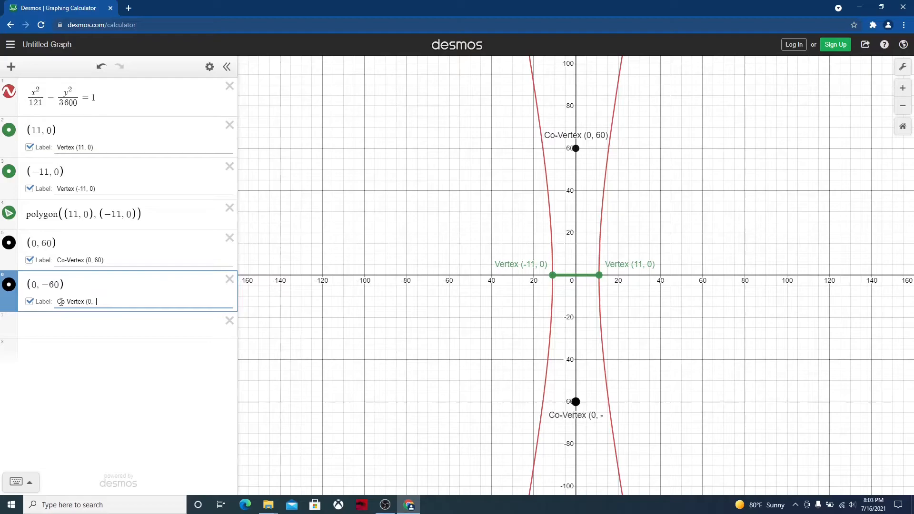
type("60)")
Draw the segment between the co-vertices by entering polygon((0, 60), (0, −60)) as a new expression
left_click(34, 322)
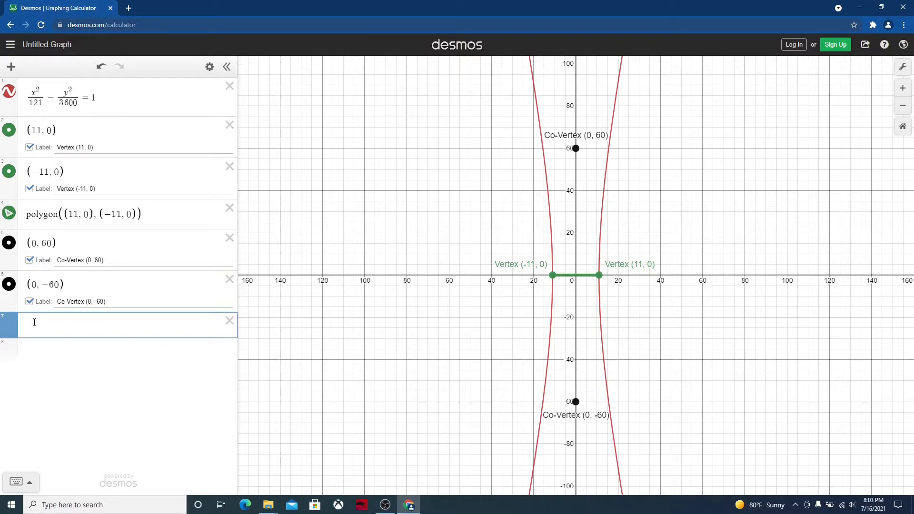
type("pol")
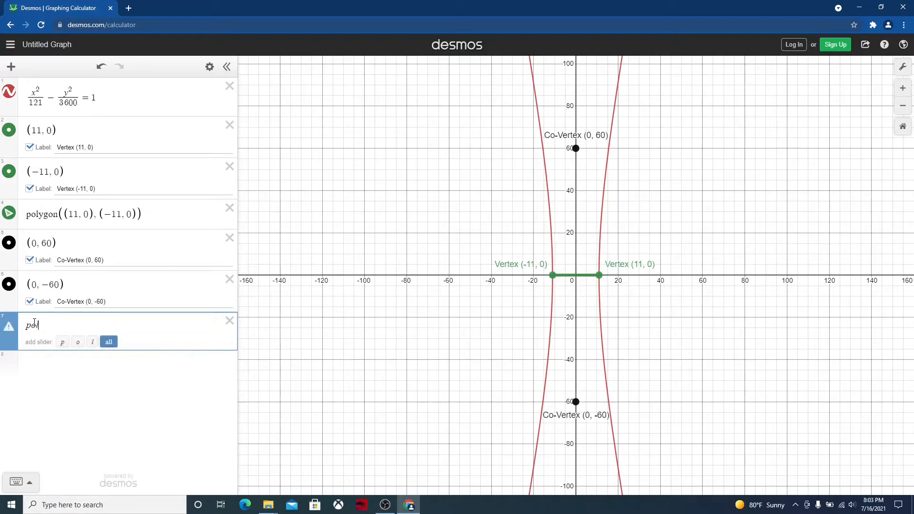
type("ygon()")
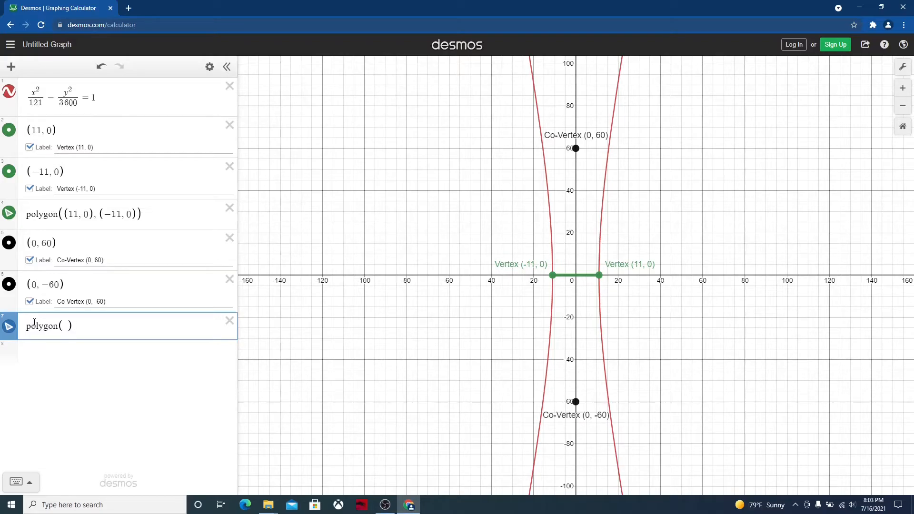
type("(0,")
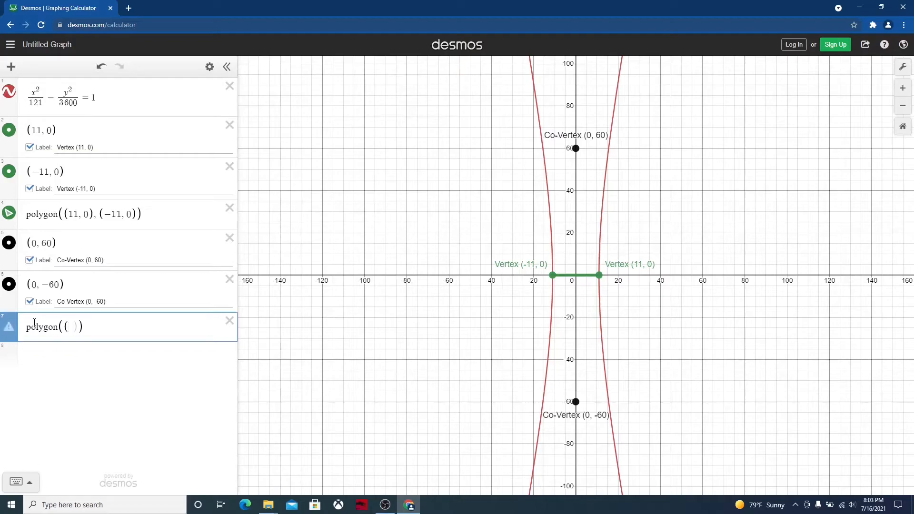
type("60), (0, -60")
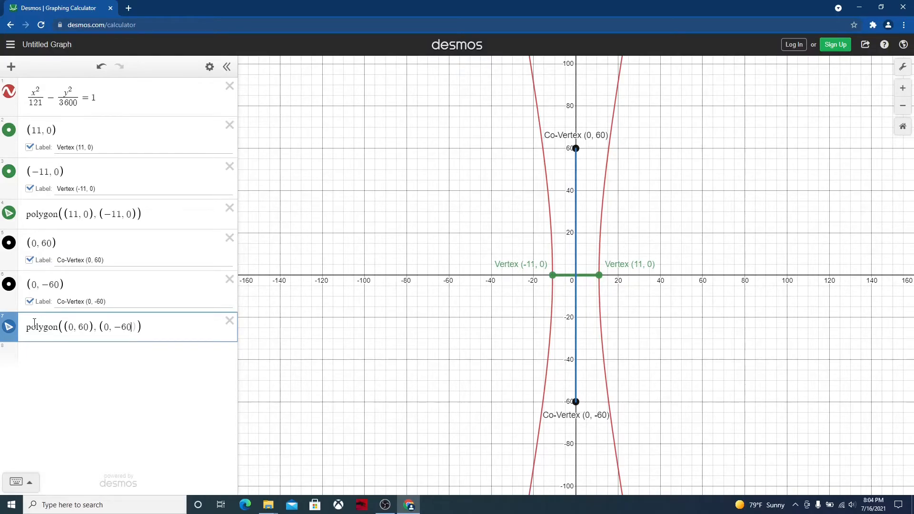
Recolor the segment between the co-vertices black and set its line thickness to 6
left_click(9, 329)
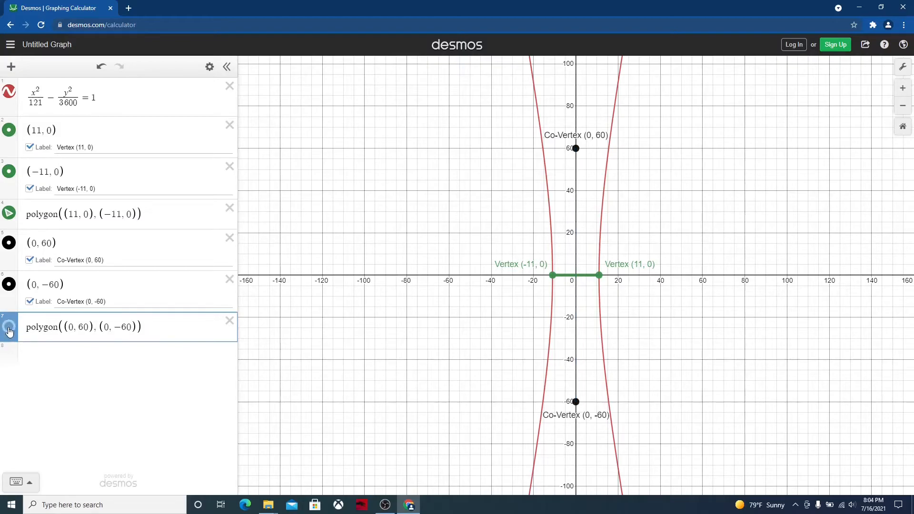
left_click(9, 328)
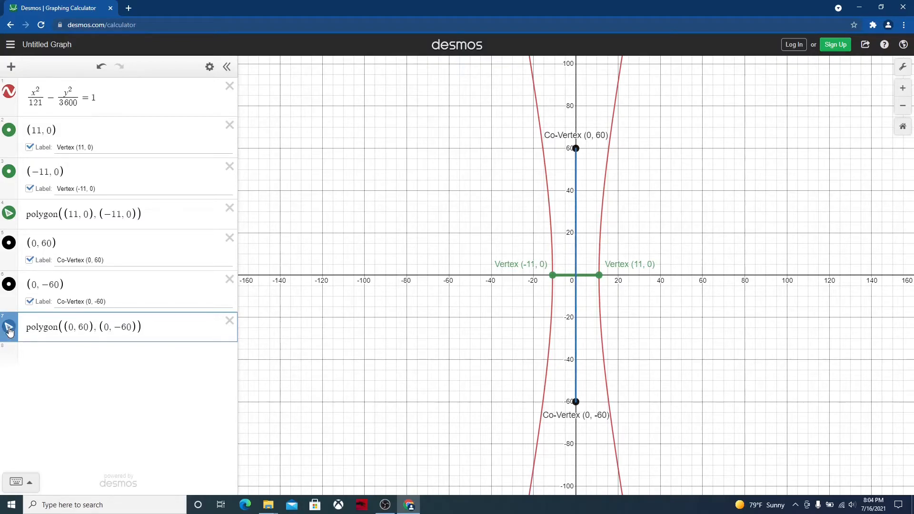
left_click(9, 329)
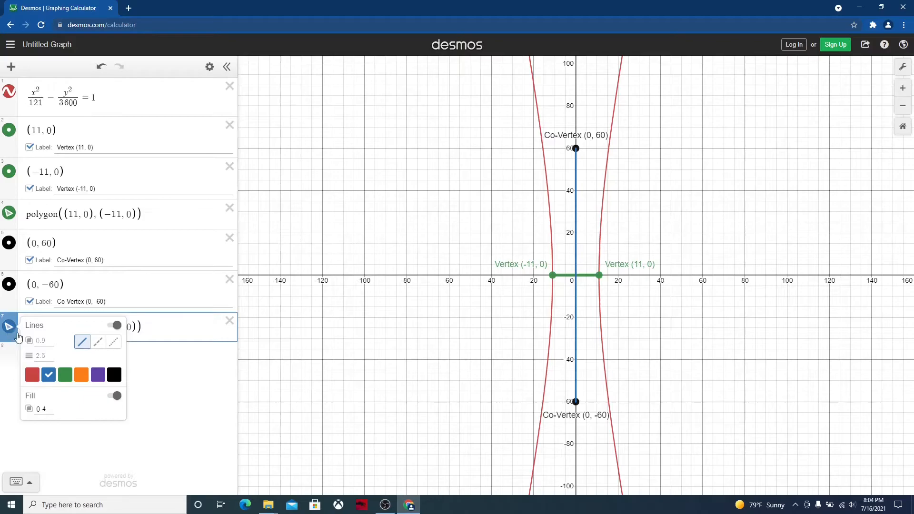
left_click(115, 375)
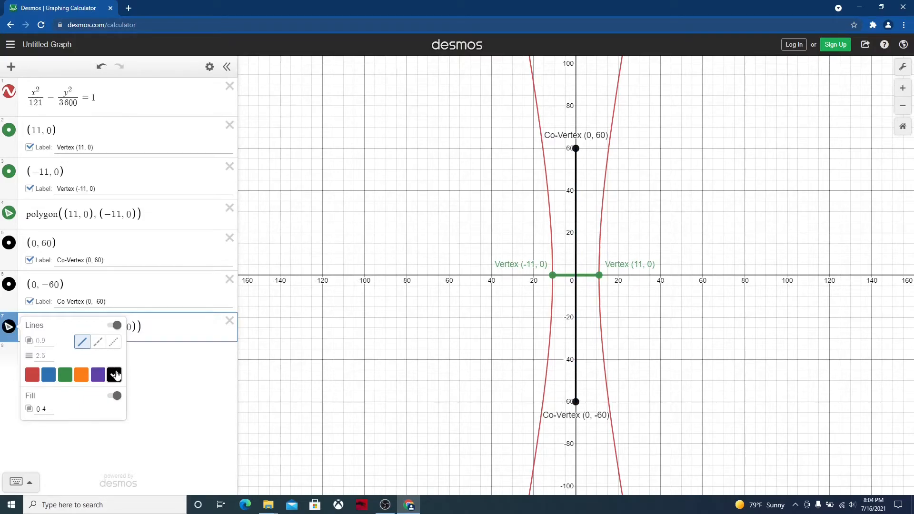
left_click(45, 356)
key("BackSpace")
key("BackSpace")
key("BackSpace")
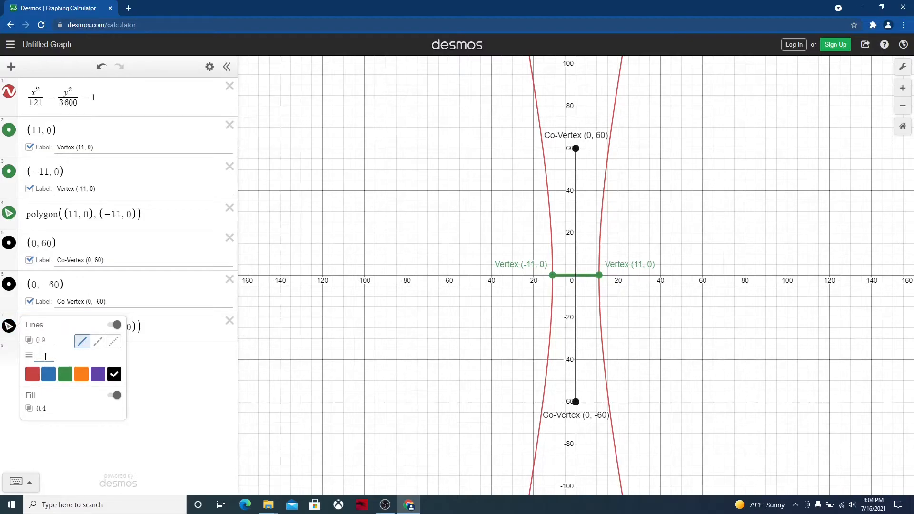
type("6")
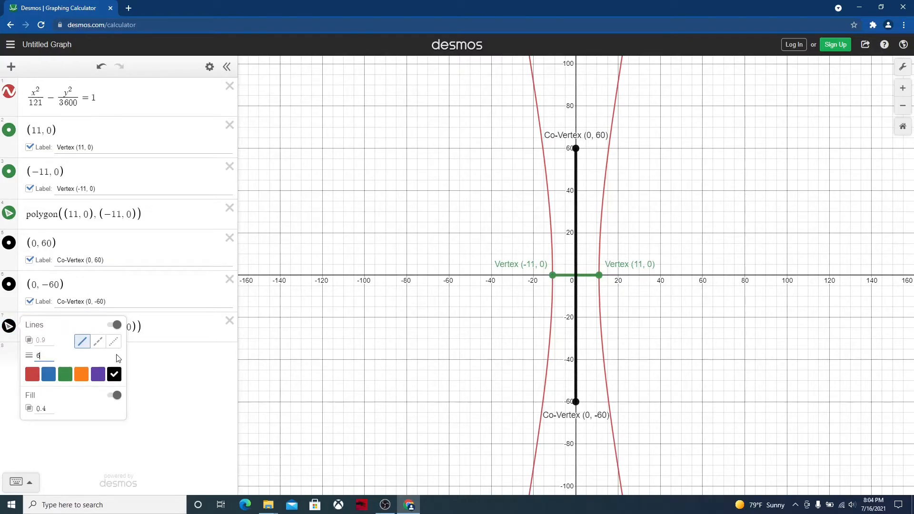
left_click(174, 384)
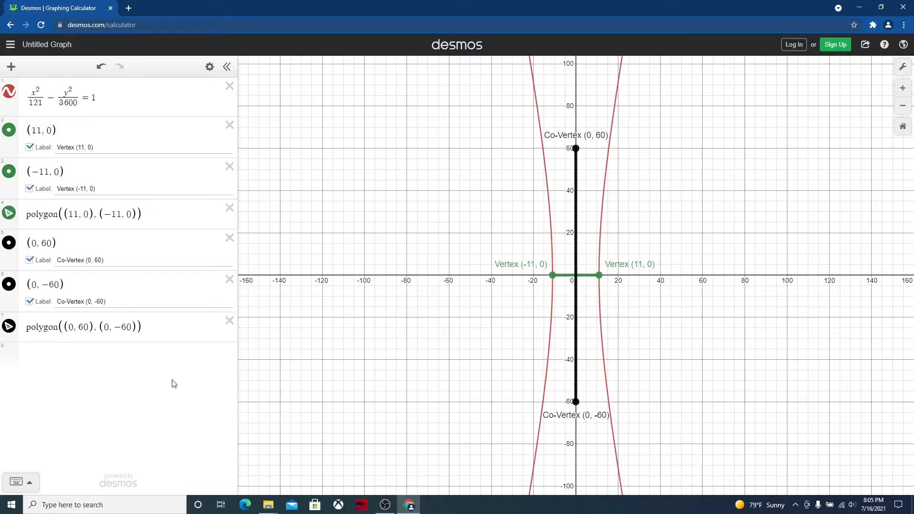
Plot the point (−11, 60) as a new expression and recolor it blue
left_click(57, 354)
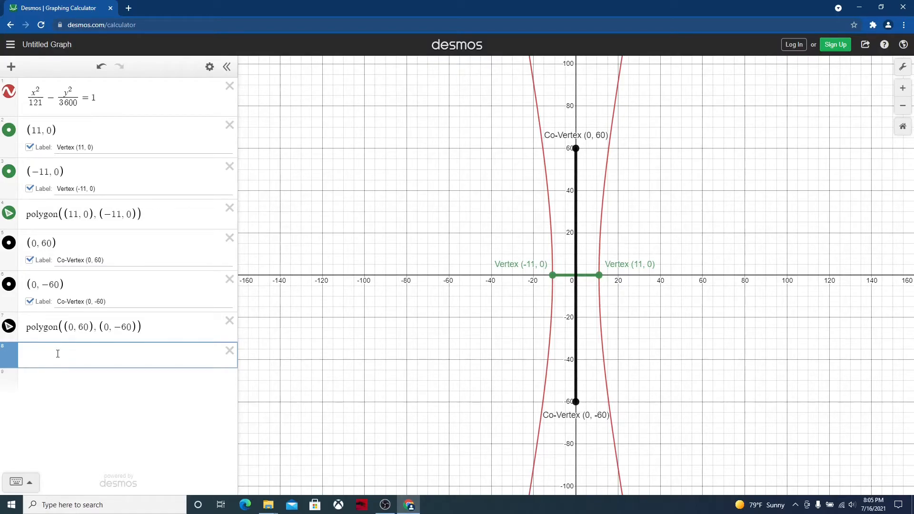
type("(")
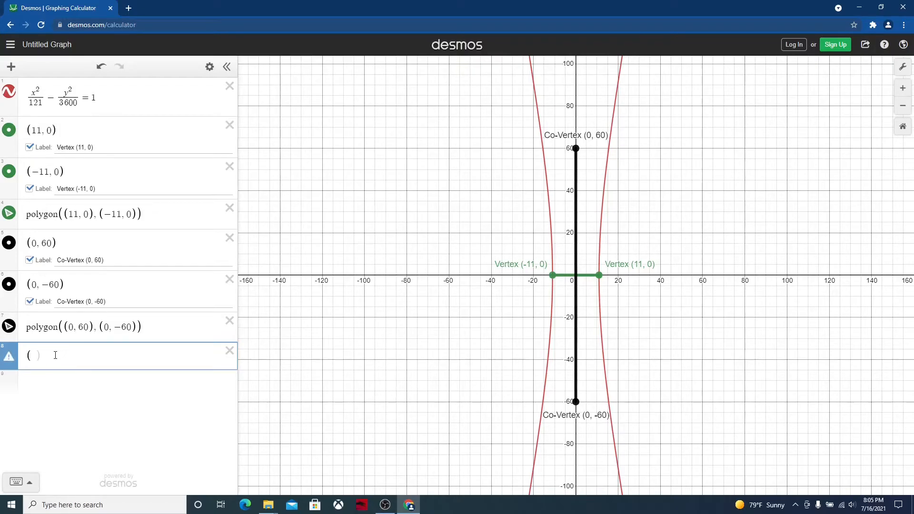
type("-11")
type(",")
type("60")
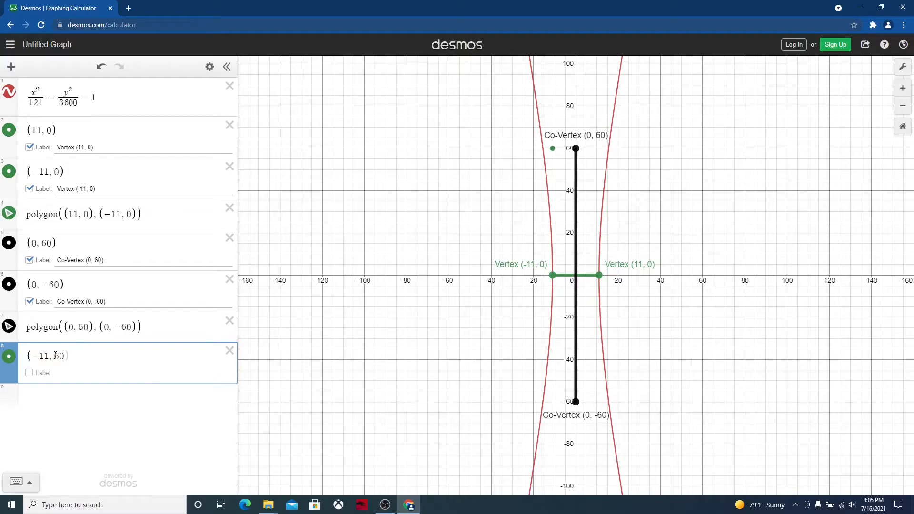
type(")")
left_click(10, 358)
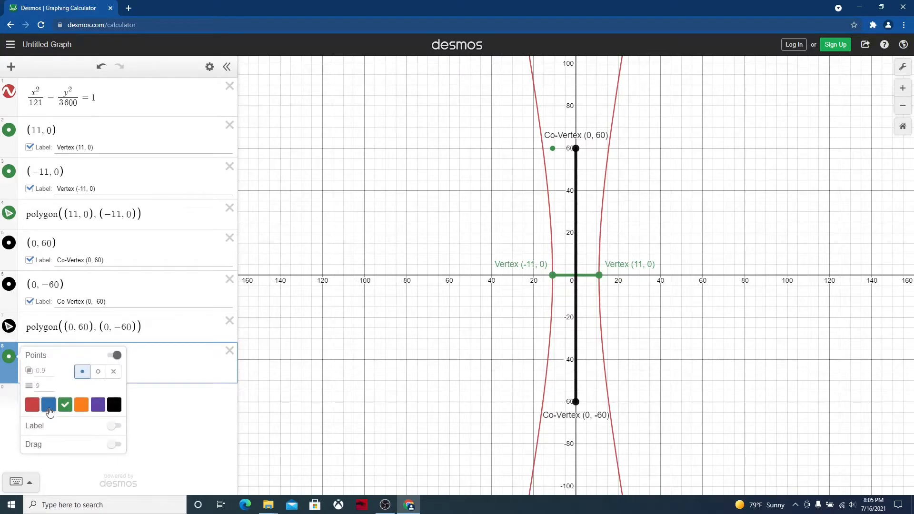
left_click(49, 405)
left_click(167, 407)
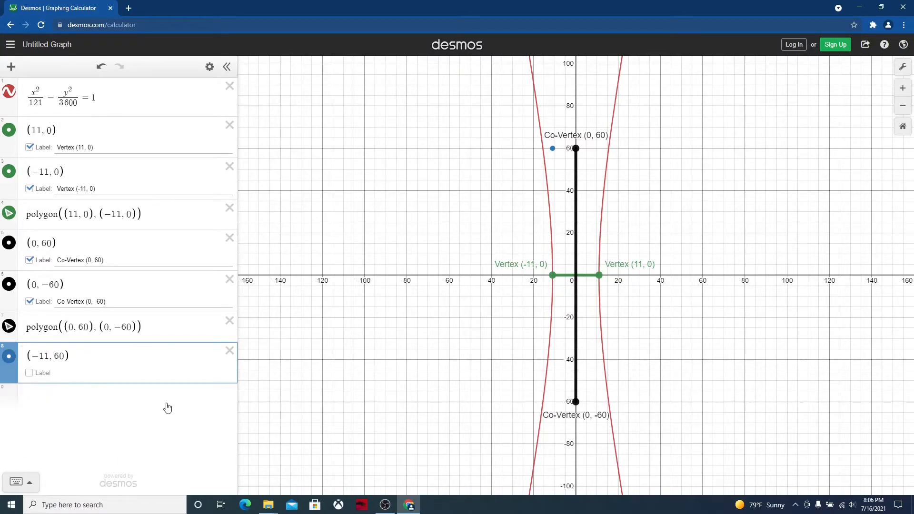
Plot the point (11, 60) as a new expression and recolor it blue
left_click(167, 407)
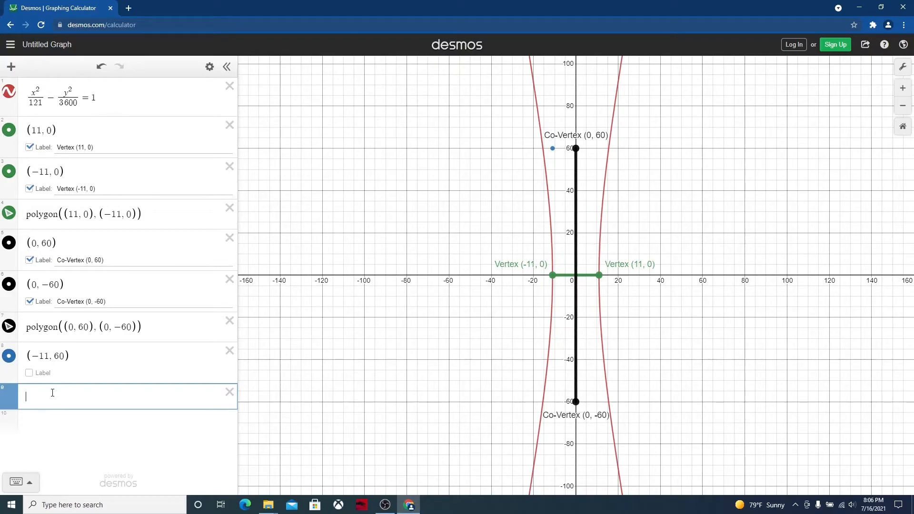
type("(11")
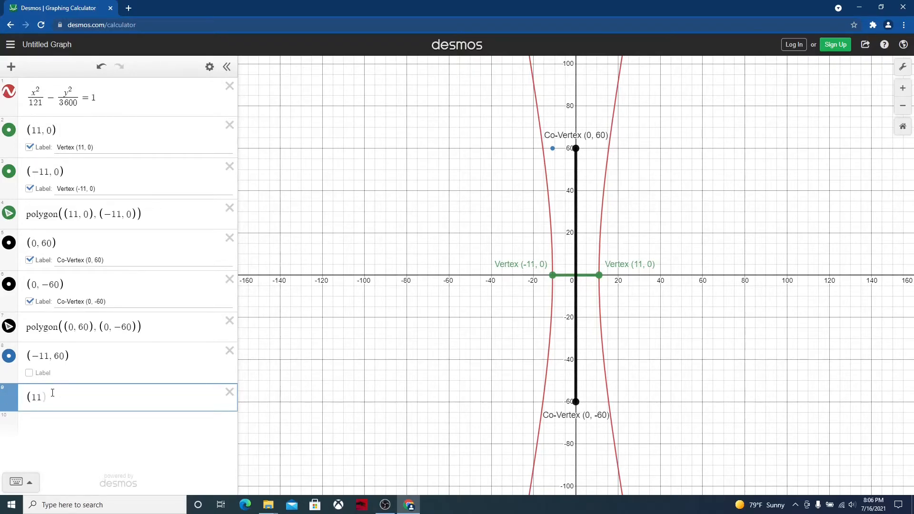
type(", 60)")
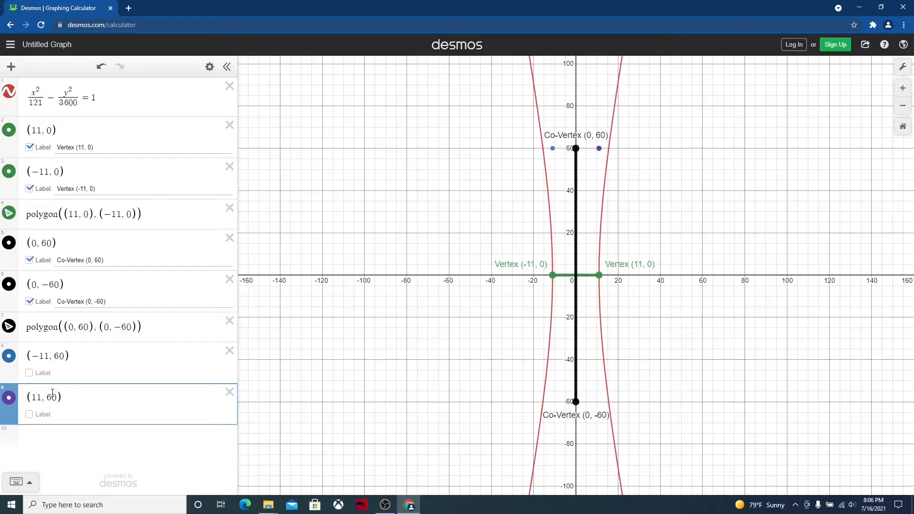
left_click(8, 398)
left_click(49, 442)
left_click(174, 403)
Plot the point (11, −60) as a new expression and recolor it blue
key("Return")
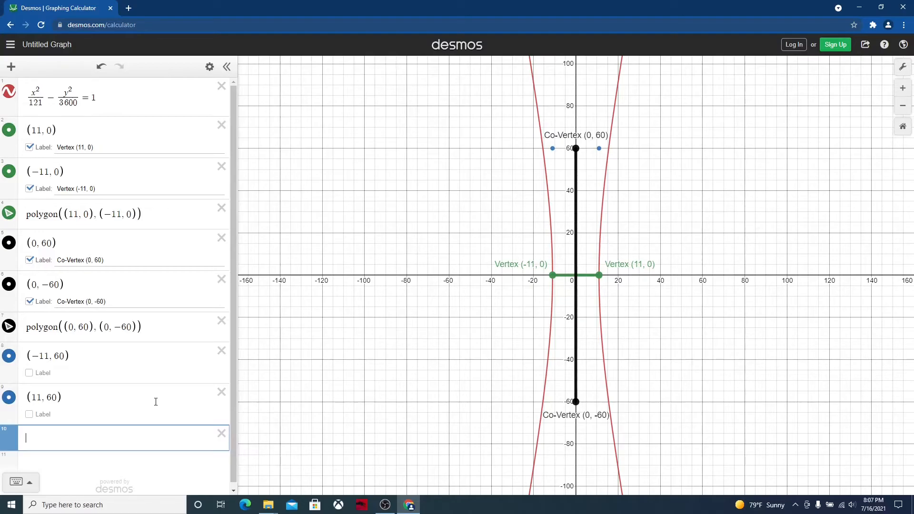
type("(")
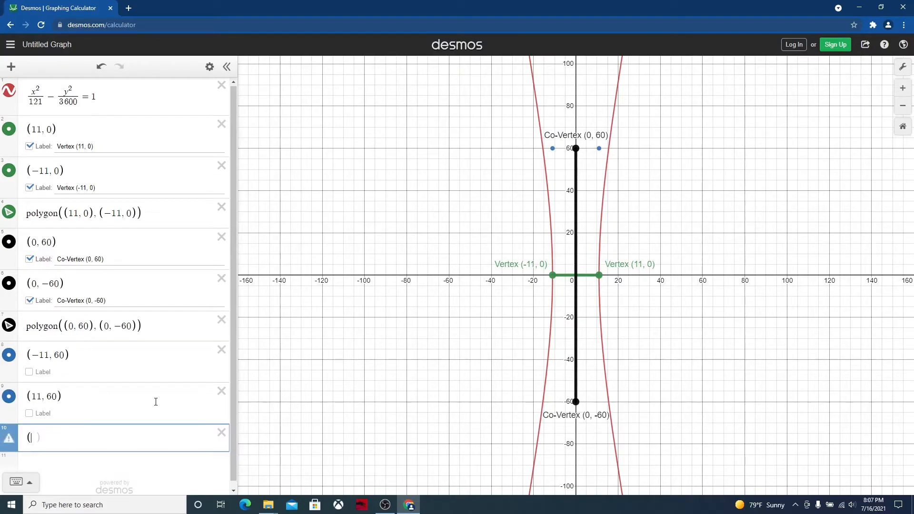
type("11")
type(",")
type("-")
type("60)")
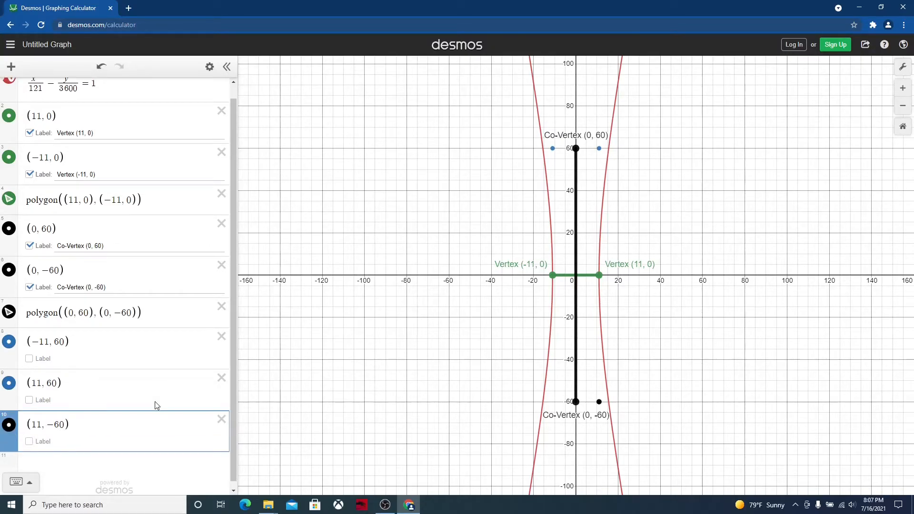
left_click(10, 429)
left_click(48, 442)
left_click(172, 419)
Plot the point (−11, −60) as a new expression and recolor it blue
left_click(45, 466)
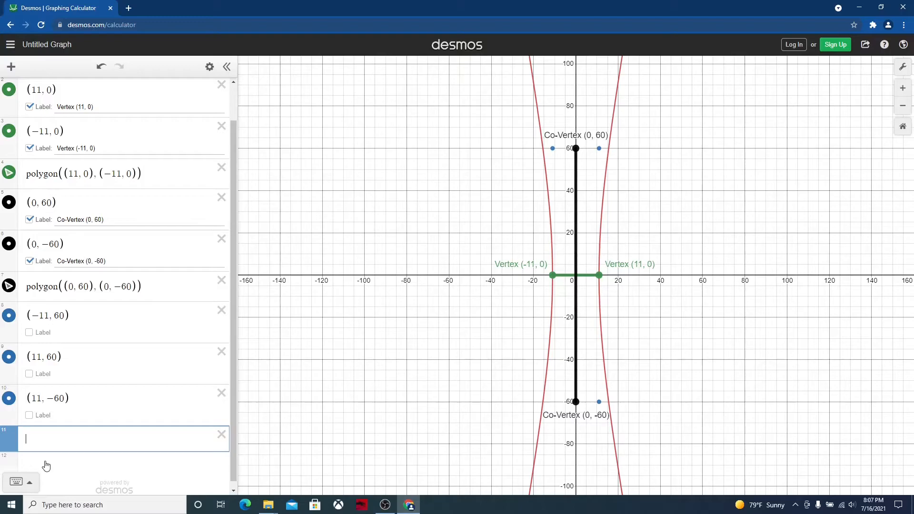
type("(")
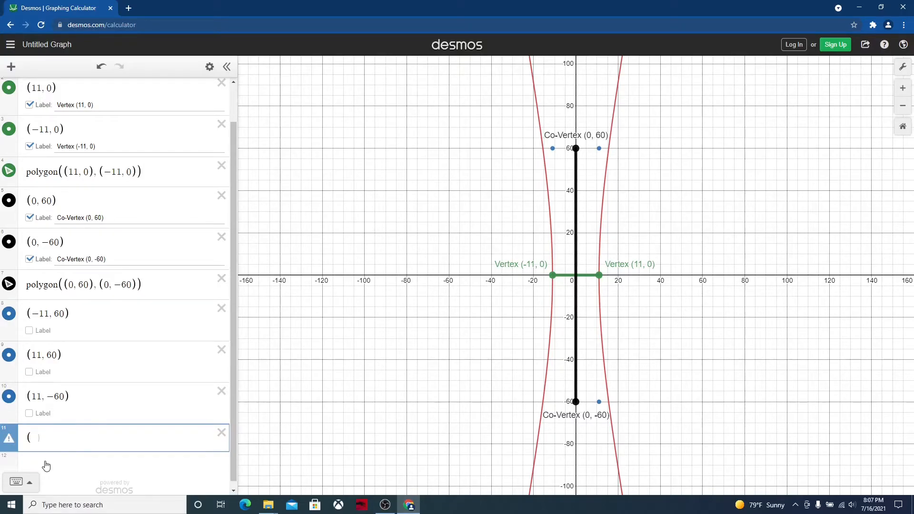
type("-1")
type(",-60)")
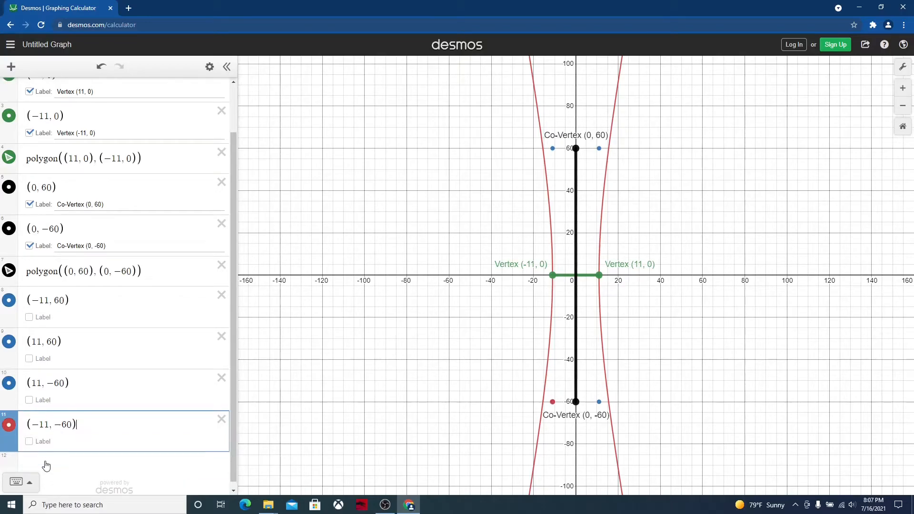
left_click(10, 428)
left_click(9, 429)
left_click(48, 443)
left_click(150, 431)
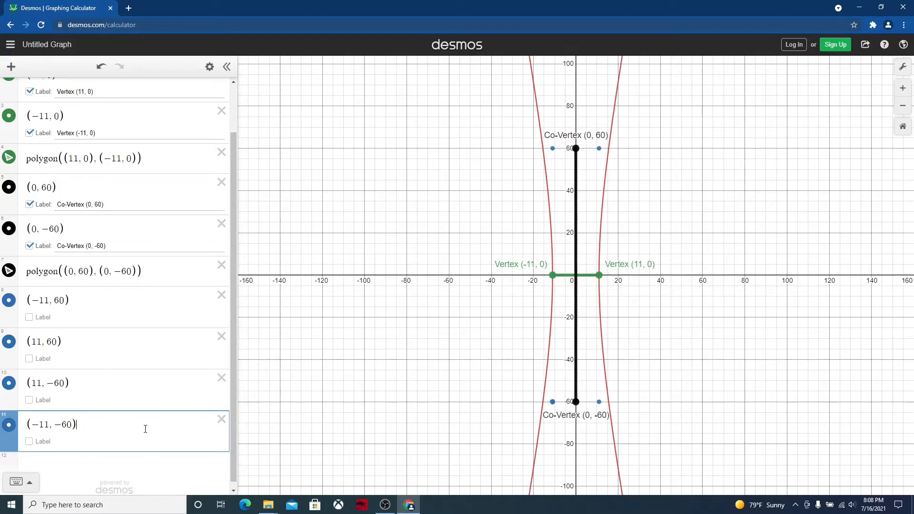
Start a new polygon expression with the two upper corner points, (−11, 60) and (11, 60)
key("Return")
type("polygo")
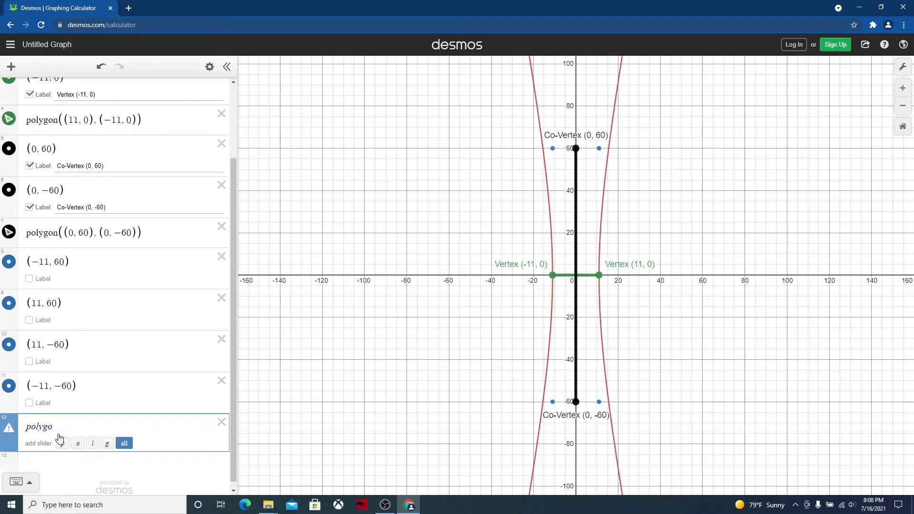
type("n()")
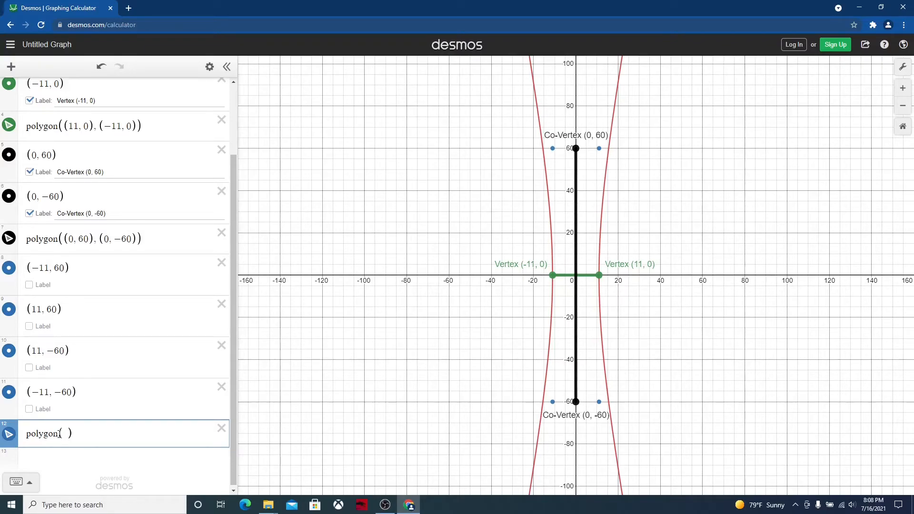
type("(-1")
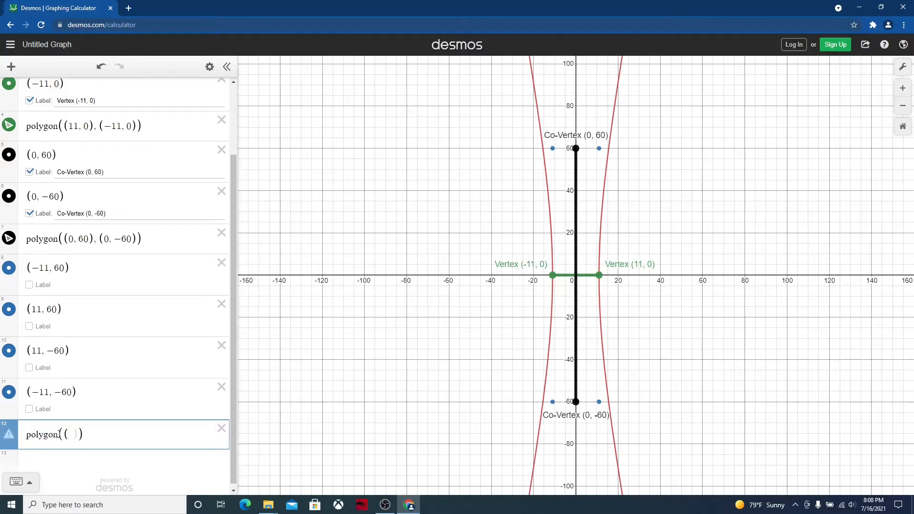
type("1,")
type("60)")
type(",")
type("(")
type("11")
type(",")
type("60")
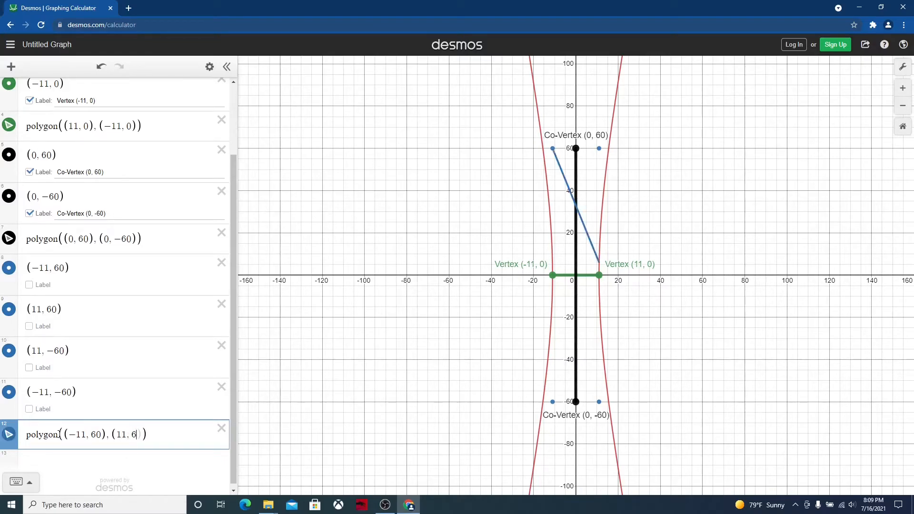
type(")")
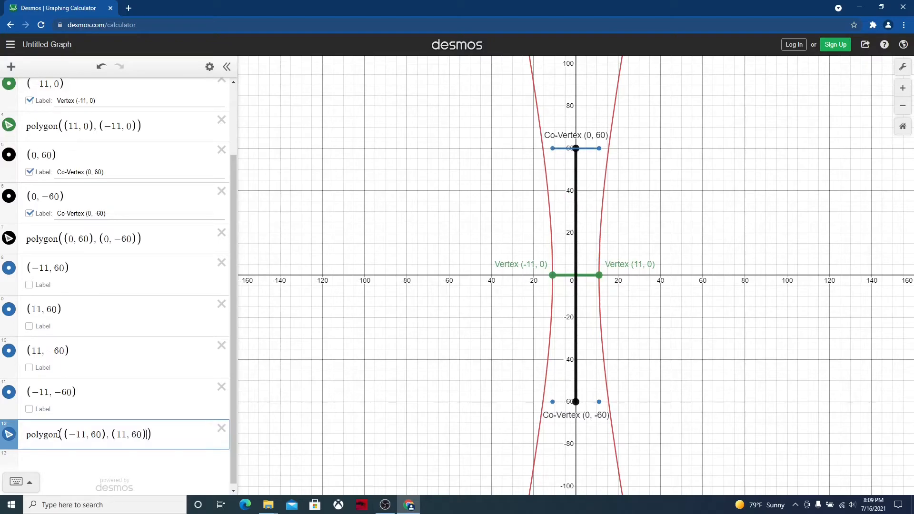
type(",(11,-60")
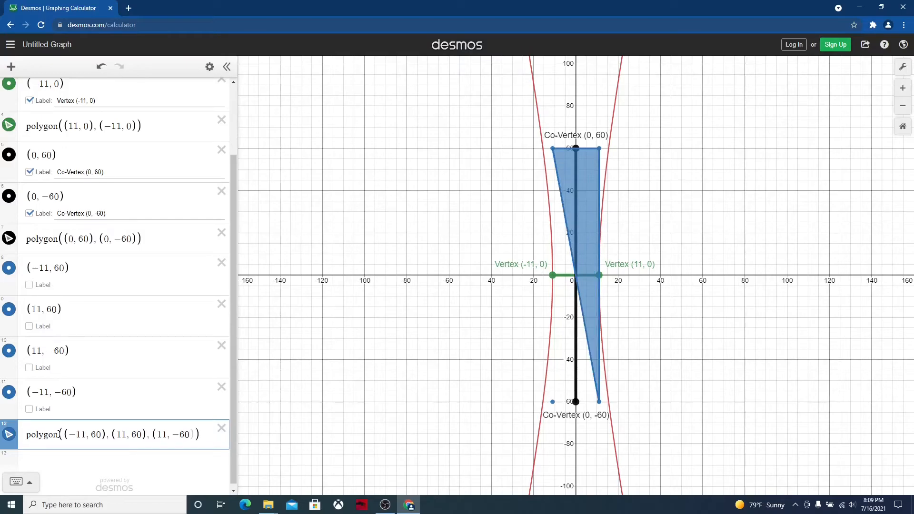
type(")")
Complete the rectangle by adding the corners (11, −60) and (−11, −60) to the polygon expression
type(", ")
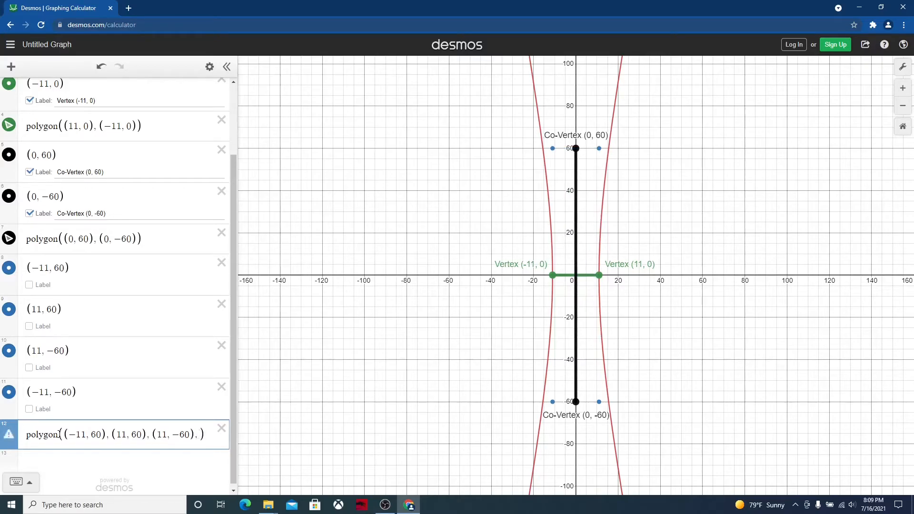
type("(")
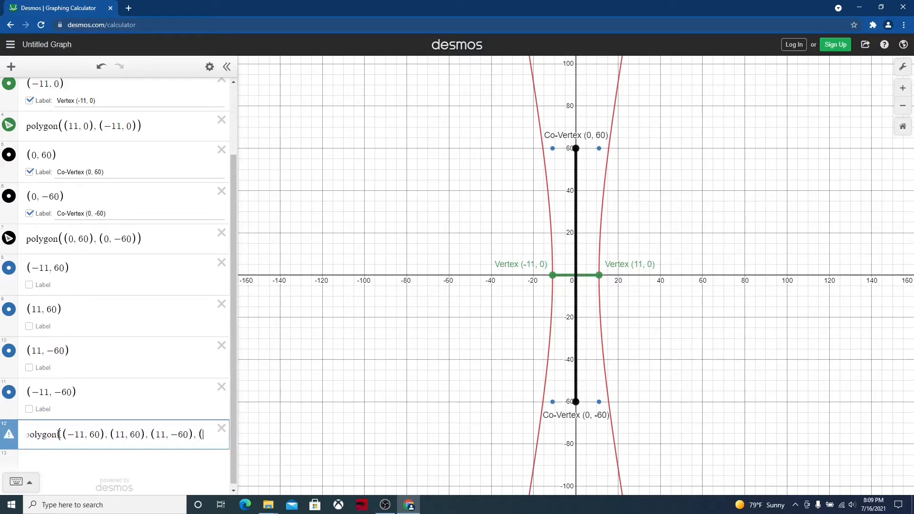
type("-11,-60")
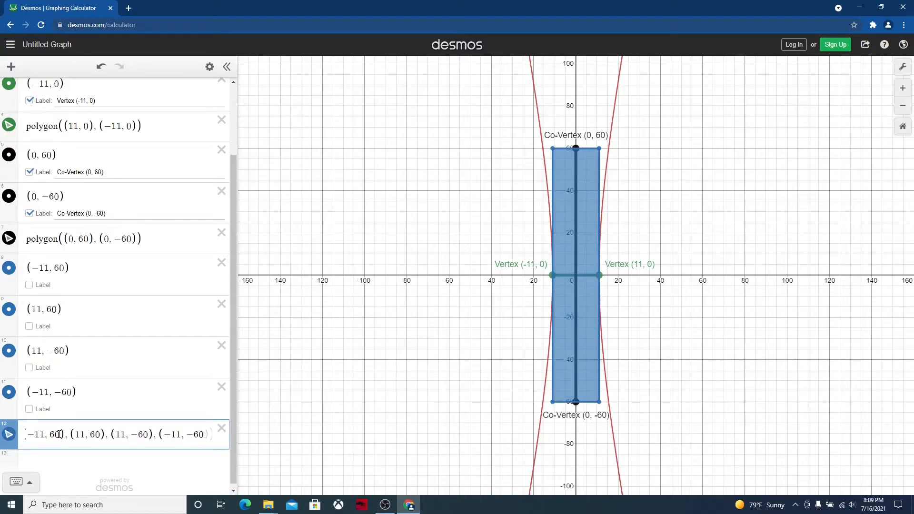
type(")")
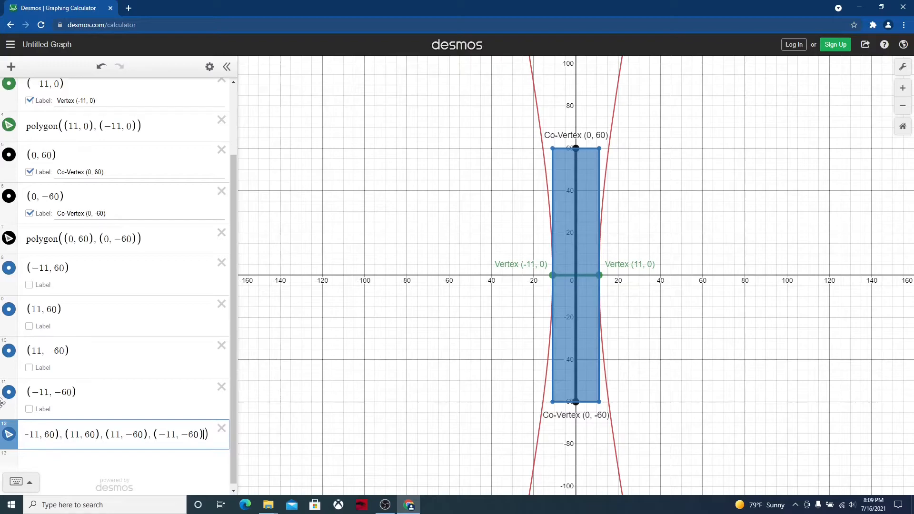
Close the four-corner polygon expression, turn off its fill and give its outline a dashed line style
left_click(9, 435)
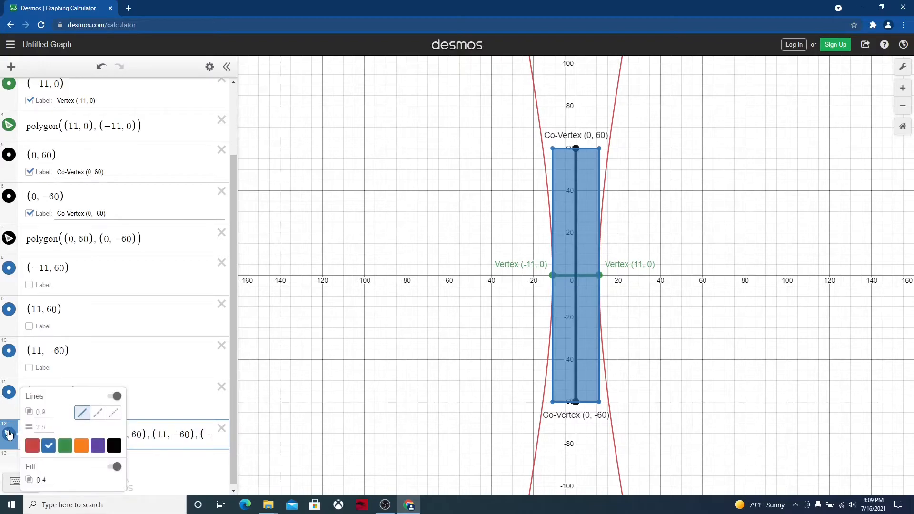
left_click(114, 467)
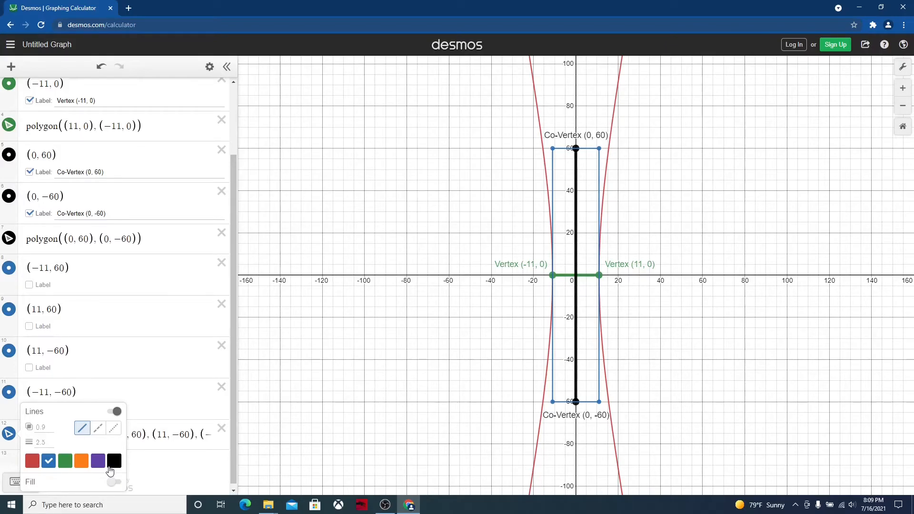
left_click(99, 429)
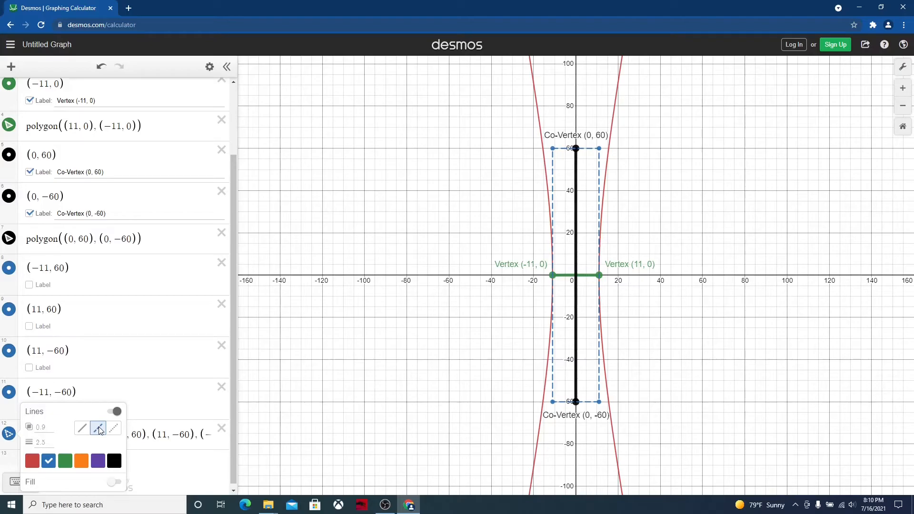
Graph the asymptote y = 60/11 x as a new expression
left_click(147, 466)
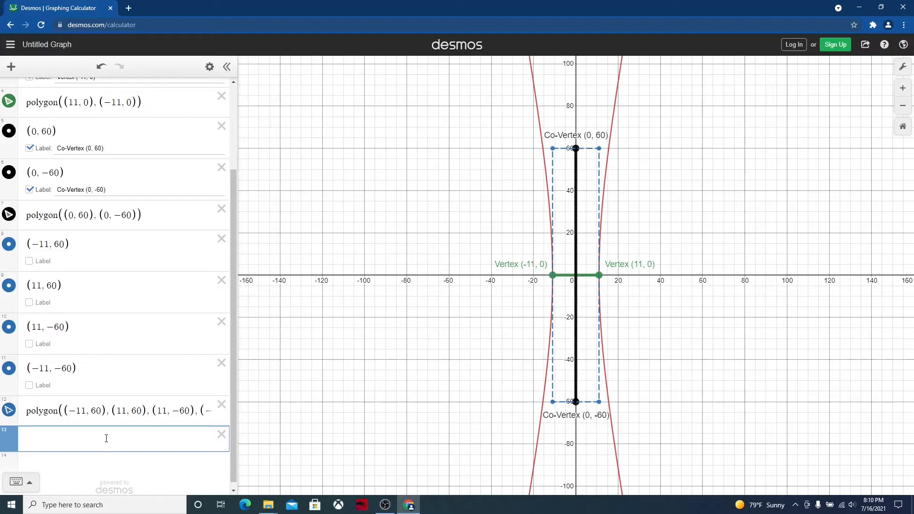
type("y=x")
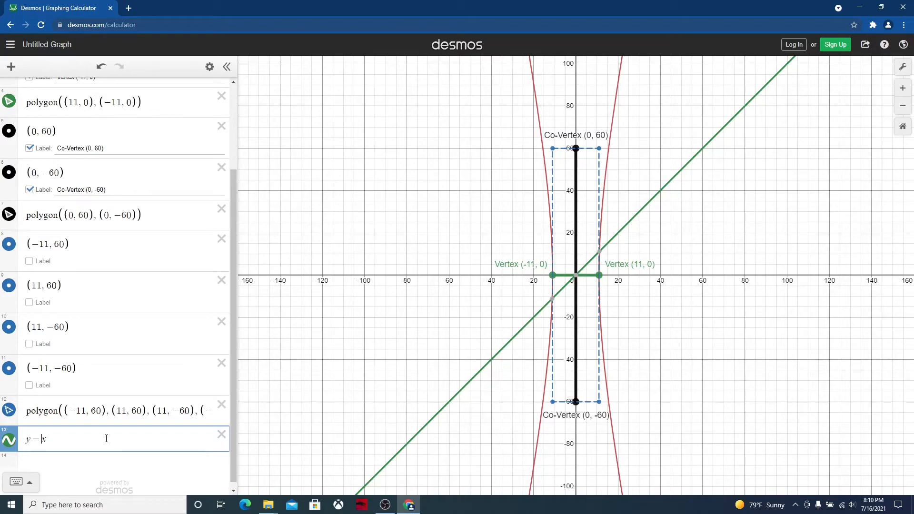
mouse_move(576, 281)
type("60/")
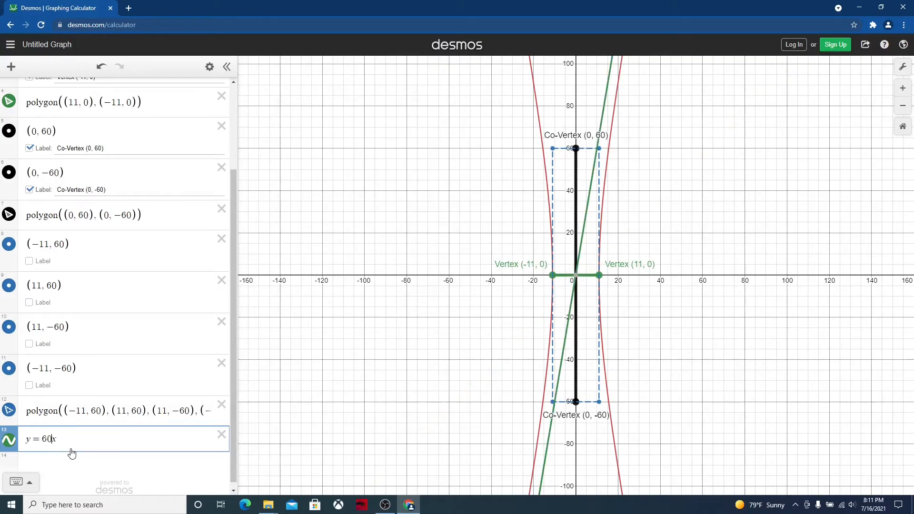
type("11")
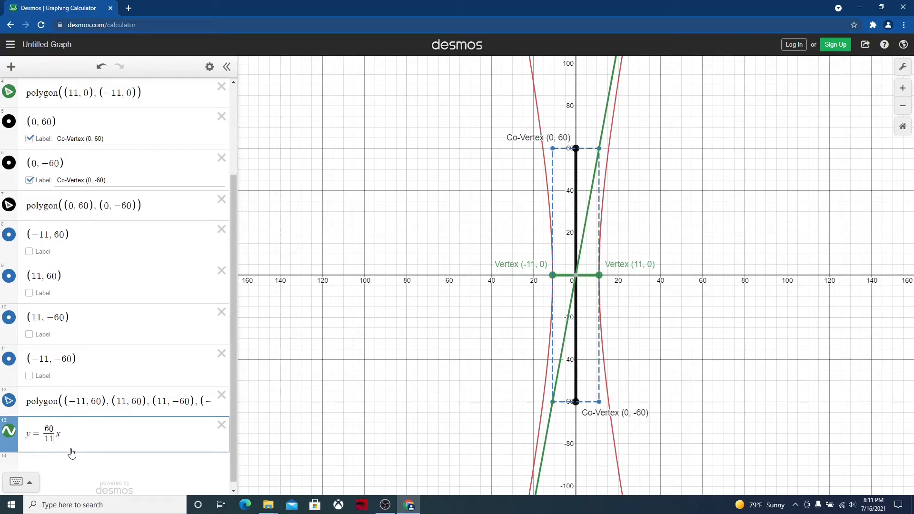
Recolor the line y = 60/11 x blue and make it dashed
left_click(9, 435)
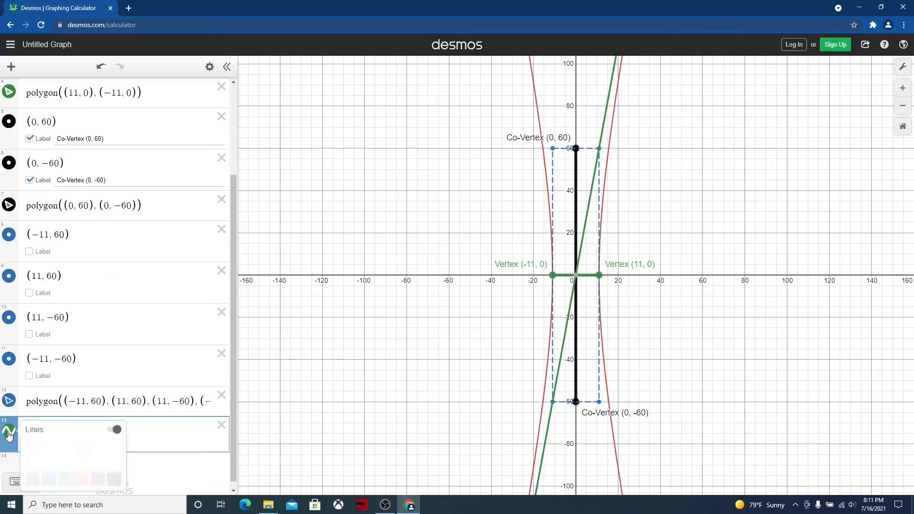
left_click(48, 480)
left_click(99, 448)
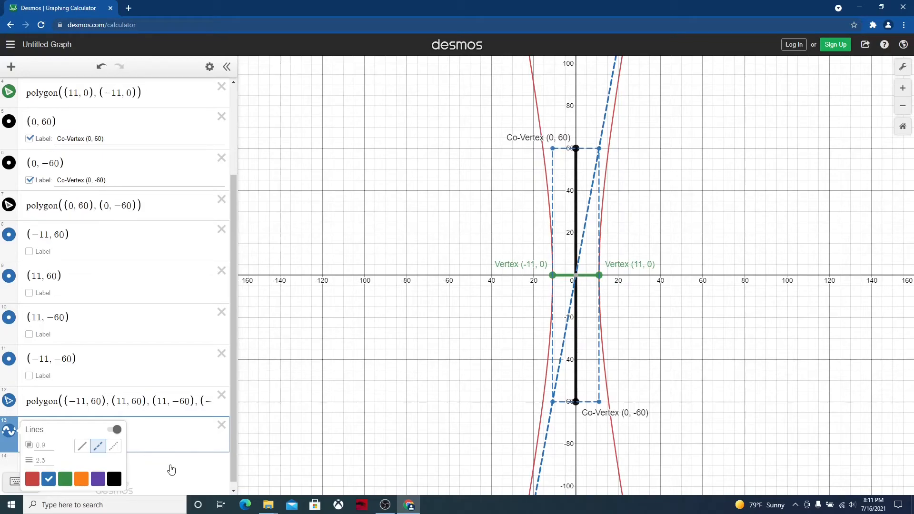
Copy the asymptote equation into a new expression and make its slope negative, giving y = −60/11 x
left_click(172, 470)
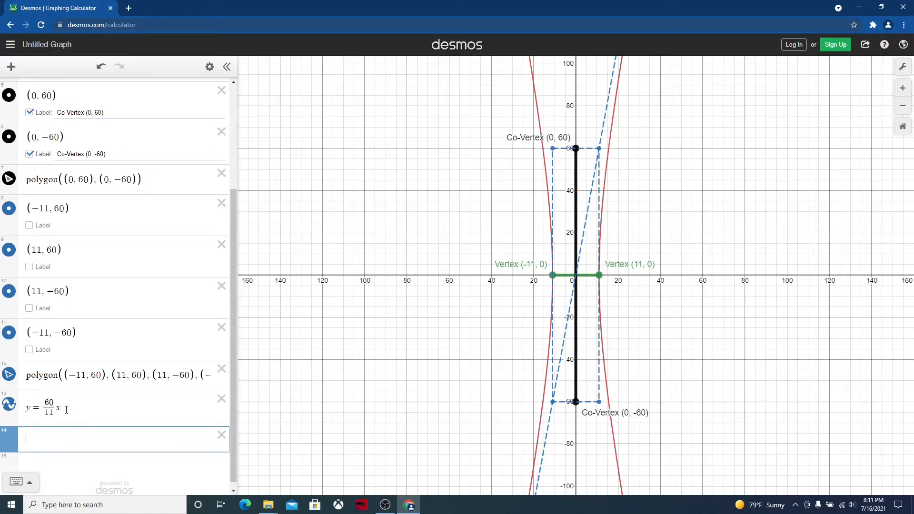
left_click_drag(61, 409, 28, 404)
key("ctrl+c")
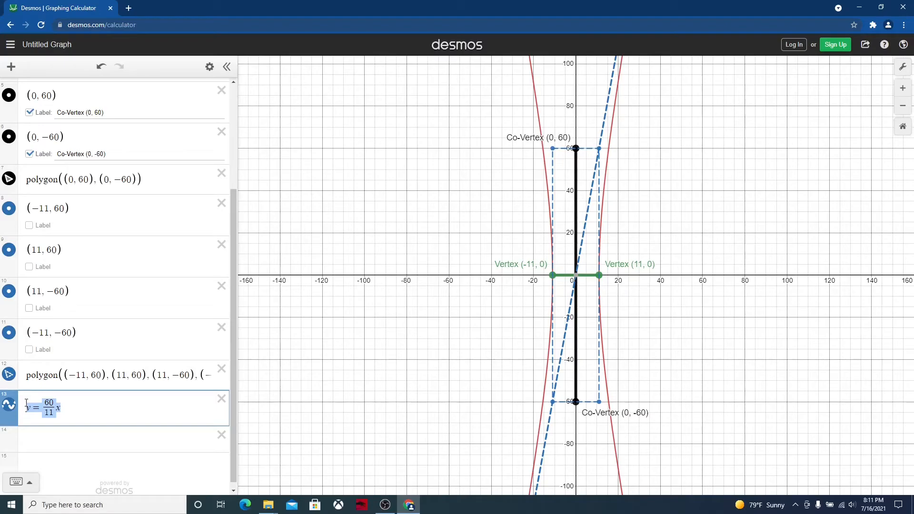
left_click(31, 436)
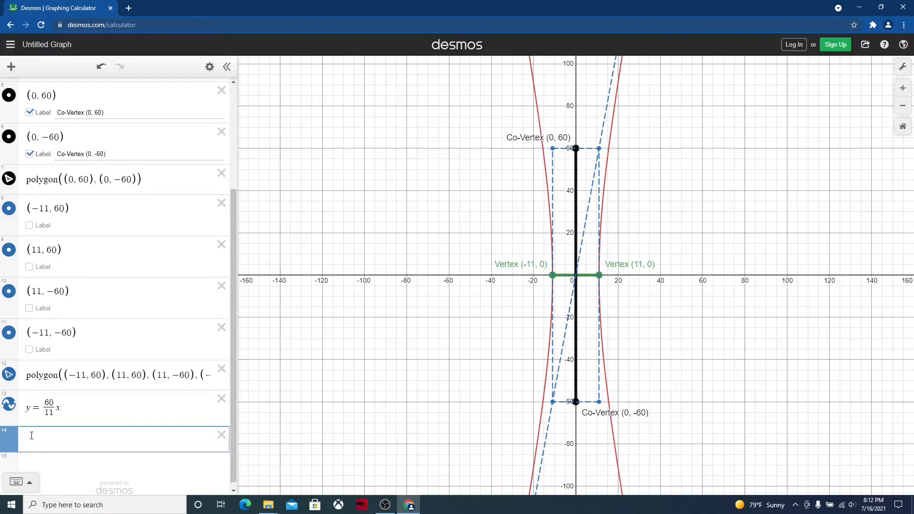
key("ctrl+v")
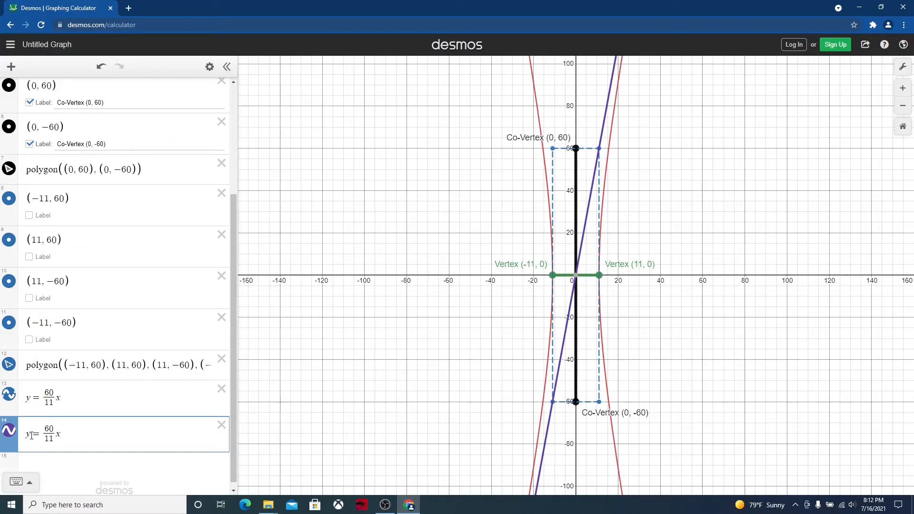
left_click(44, 433)
type("-")
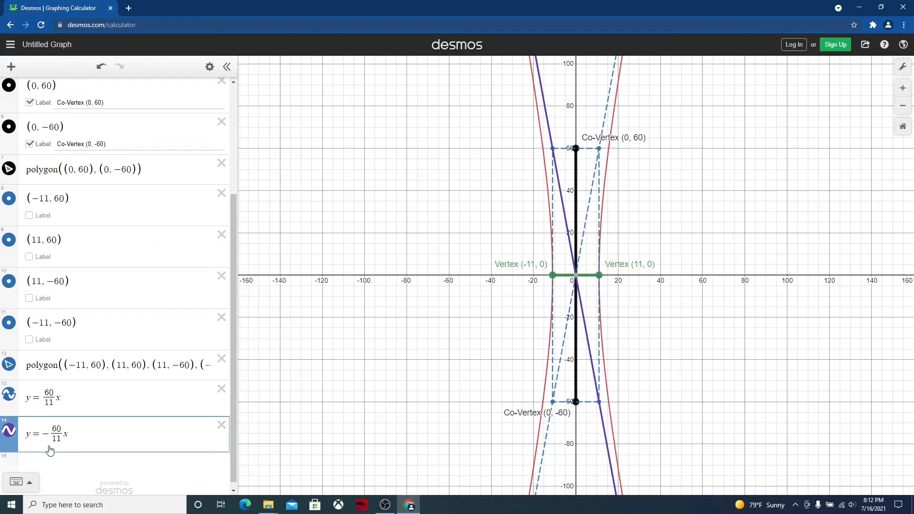
Recolor the line y = −60/11 x blue, make it dashed and start a new expression
left_click(8, 431)
left_click(49, 479)
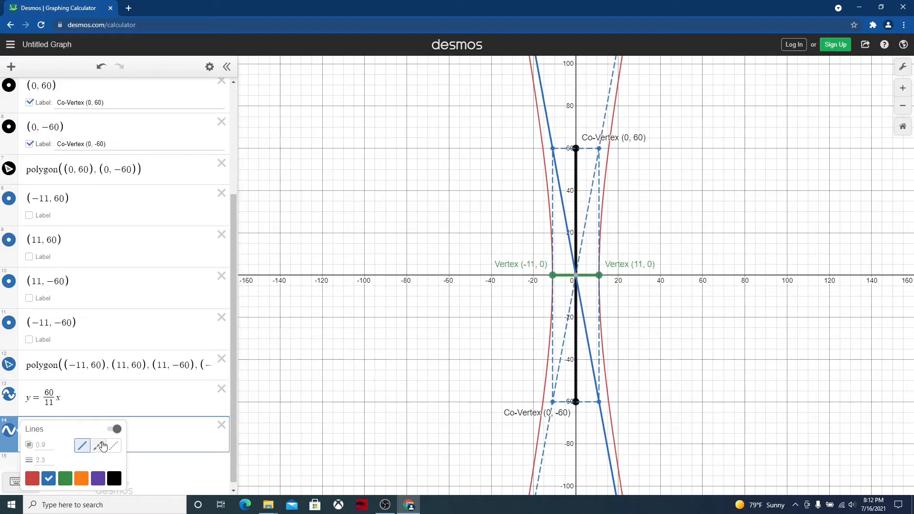
left_click(99, 446)
left_click(153, 470)
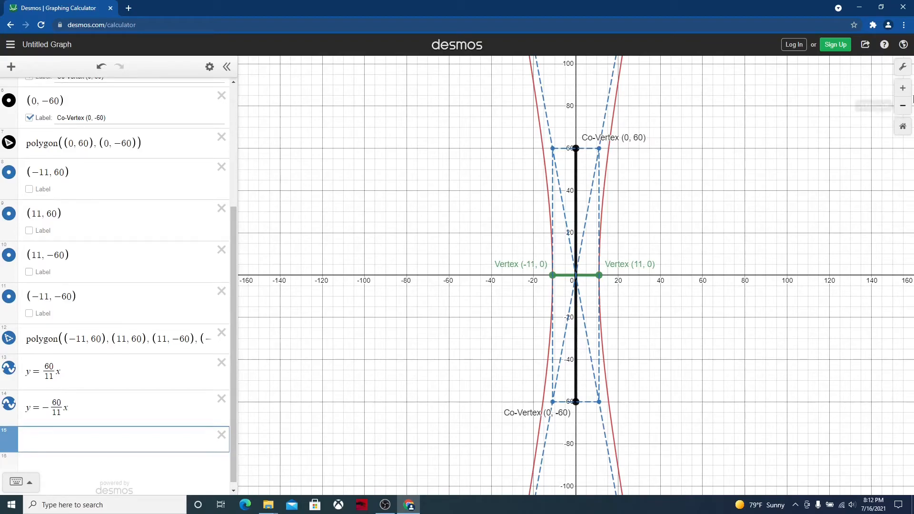
Examine at wider scales how closely the hyperbola follows its asymptotes, and return to the original scale
left_click(903, 105)
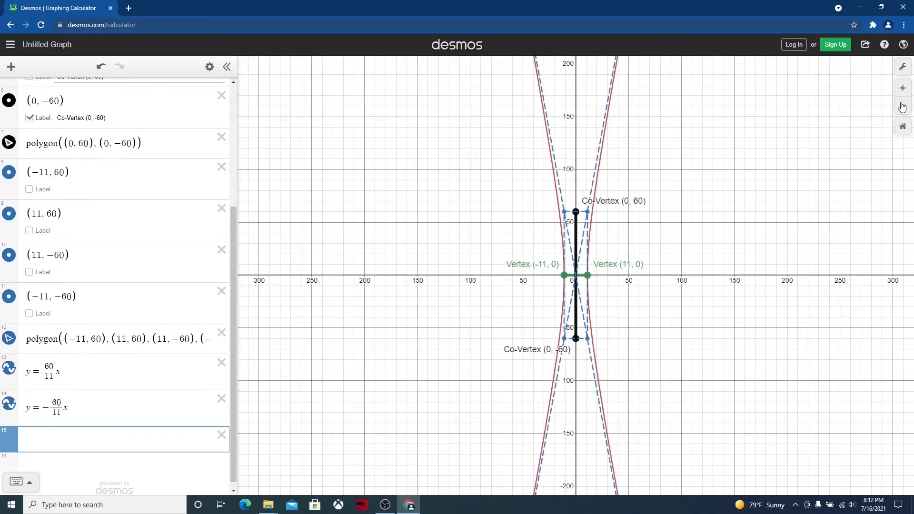
left_click(903, 107)
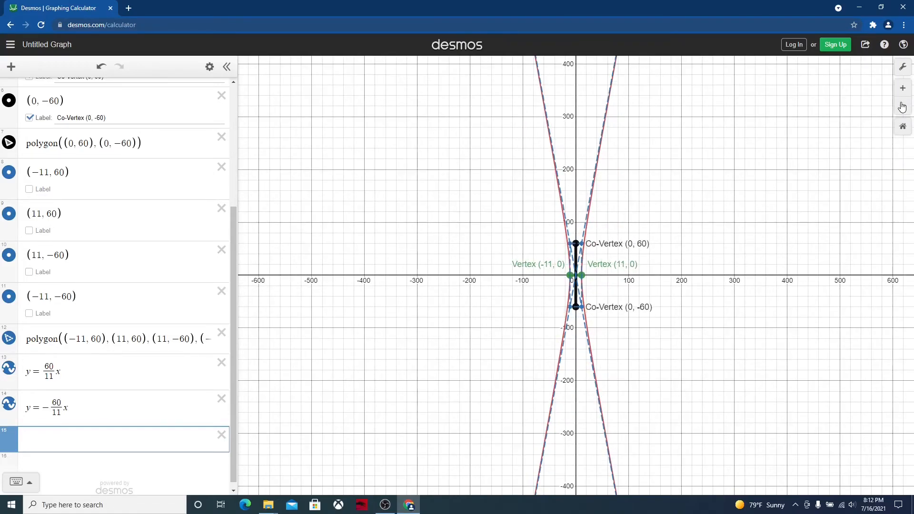
left_click(903, 107)
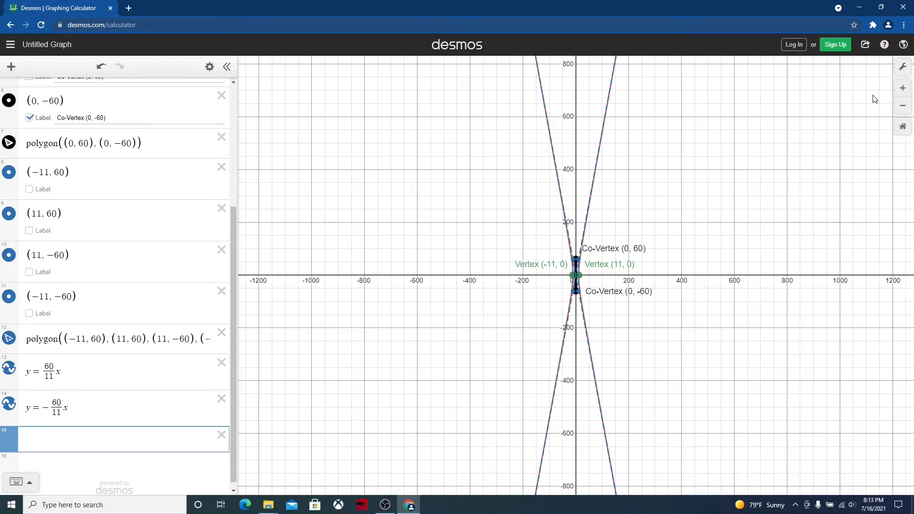
left_click(903, 89)
left_click(904, 89)
left_click(903, 89)
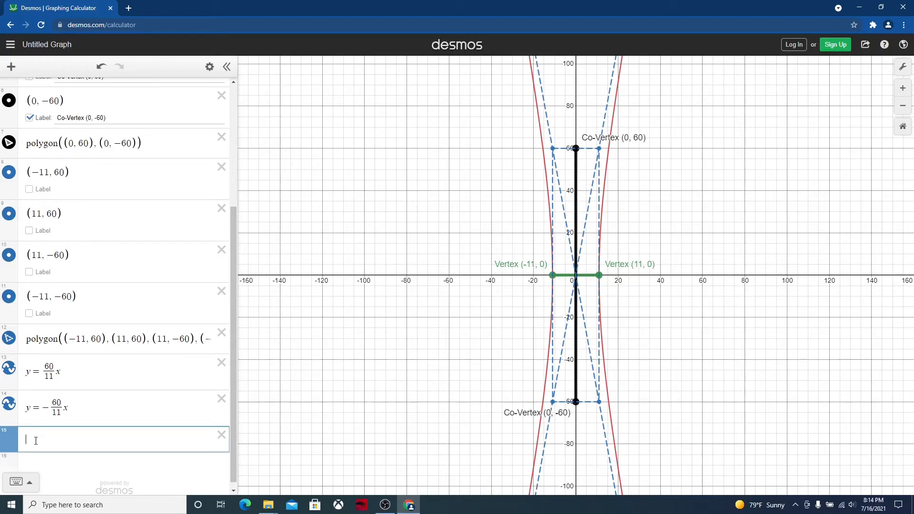
Plot the foci (61, 0) and (−61, 0) as two new expressions
type("(")
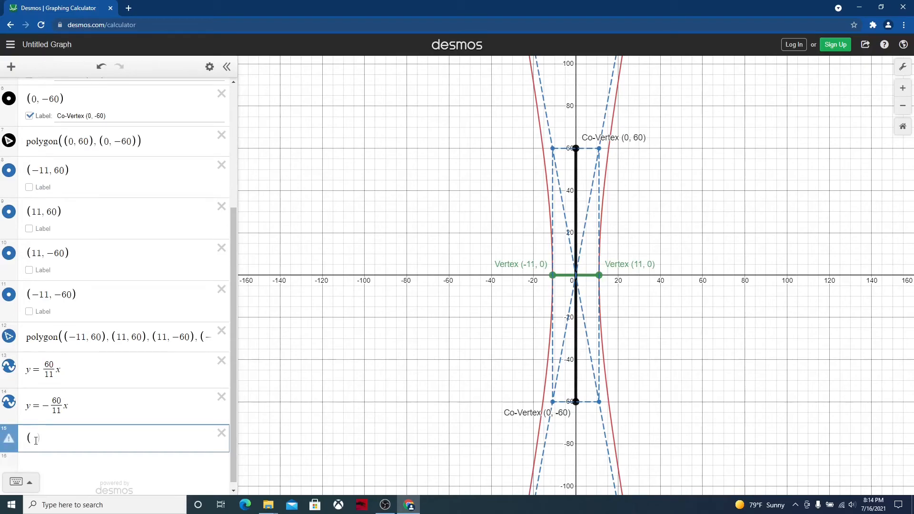
type("61, 0")
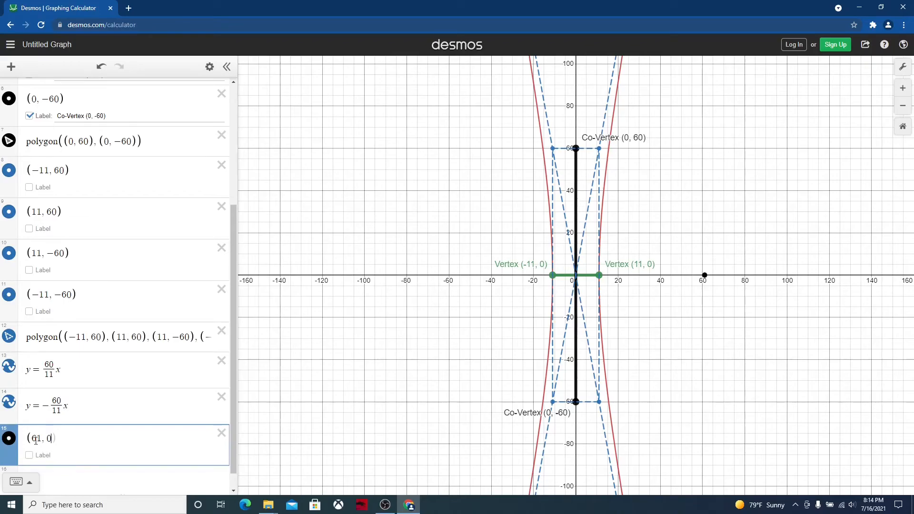
left_click(56, 475)
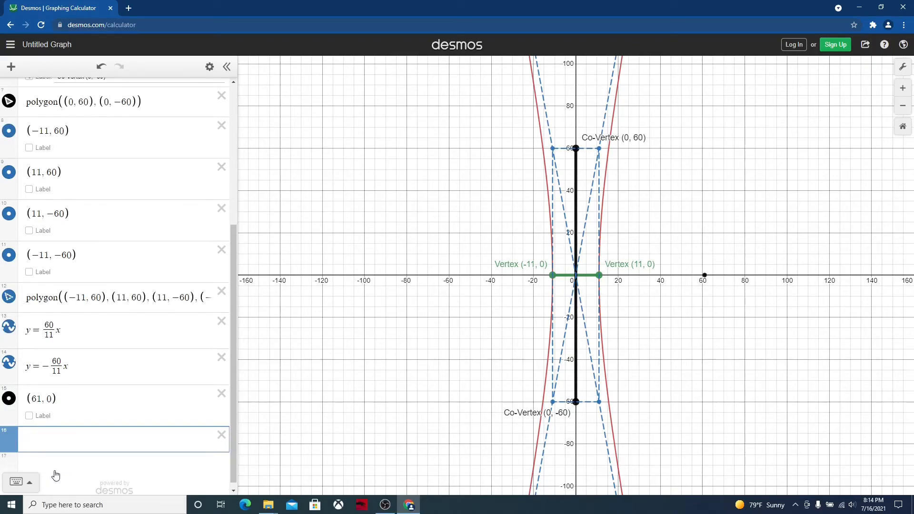
type("(-61,0")
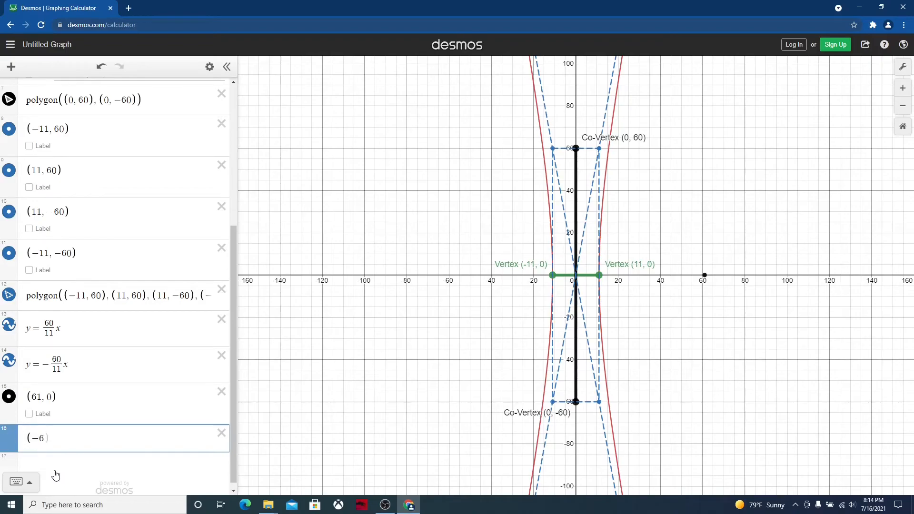
type(")")
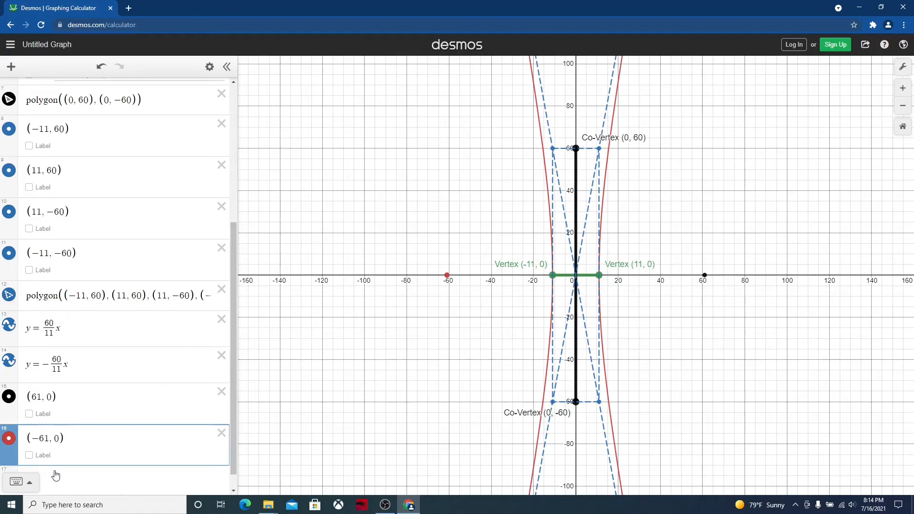
Recolor the focus point (61, 0) red and set its point size to 15
left_click(7, 398)
left_click(32, 443)
left_click(40, 425)
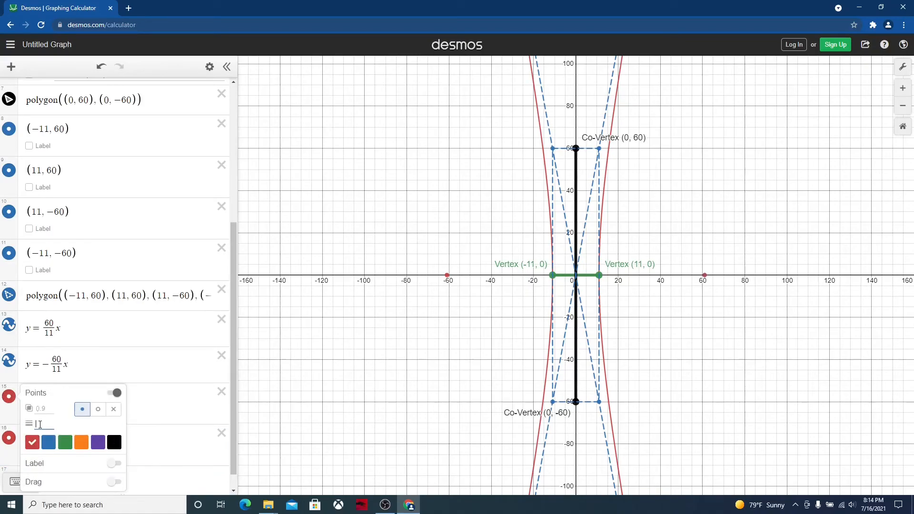
type("15")
left_click(188, 404)
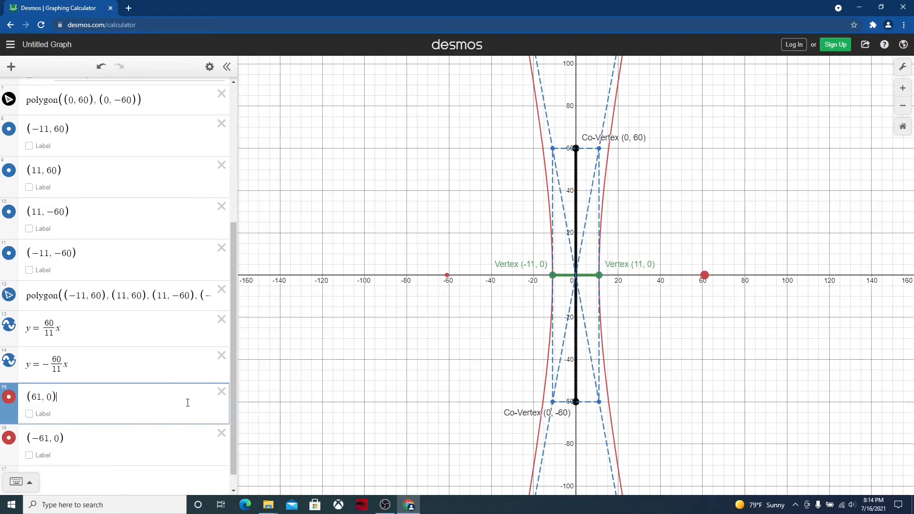
Set the point size of the focus (−61, 0) to 15
left_click(9, 438)
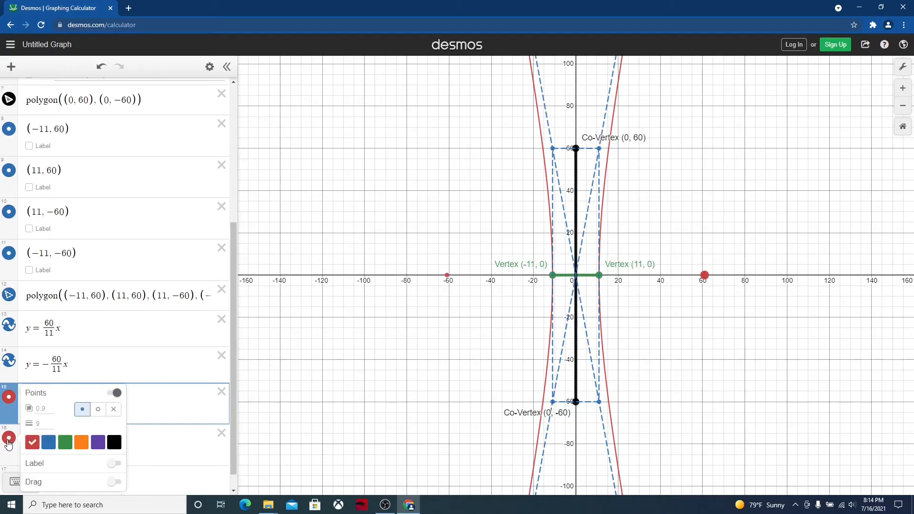
left_click(42, 422)
type("15")
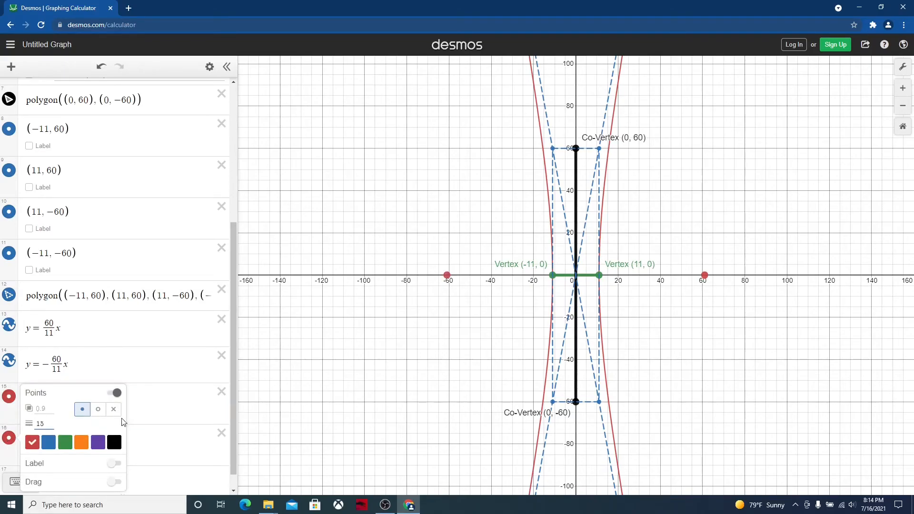
left_click(181, 412)
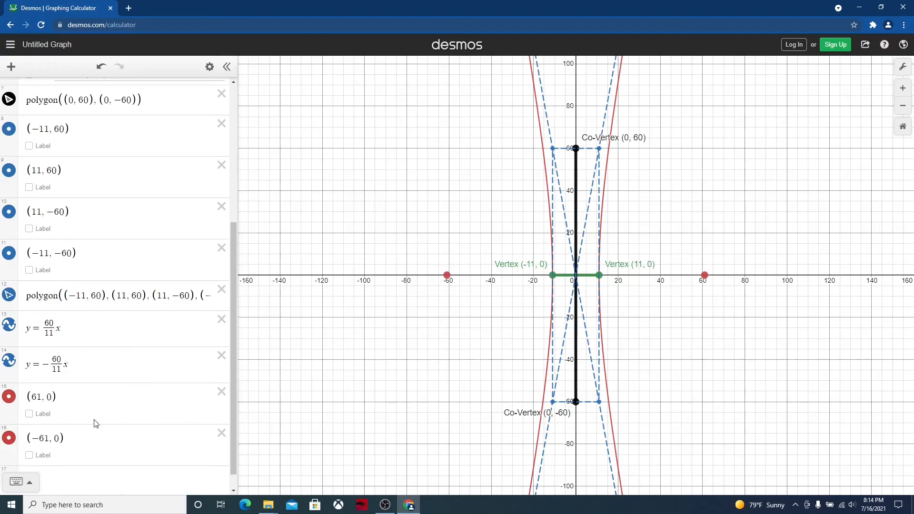
Turn on labels for both foci and label the point (61, 0) "Focus (61, 0)"
left_click(29, 413)
left_click(29, 455)
left_click(68, 414)
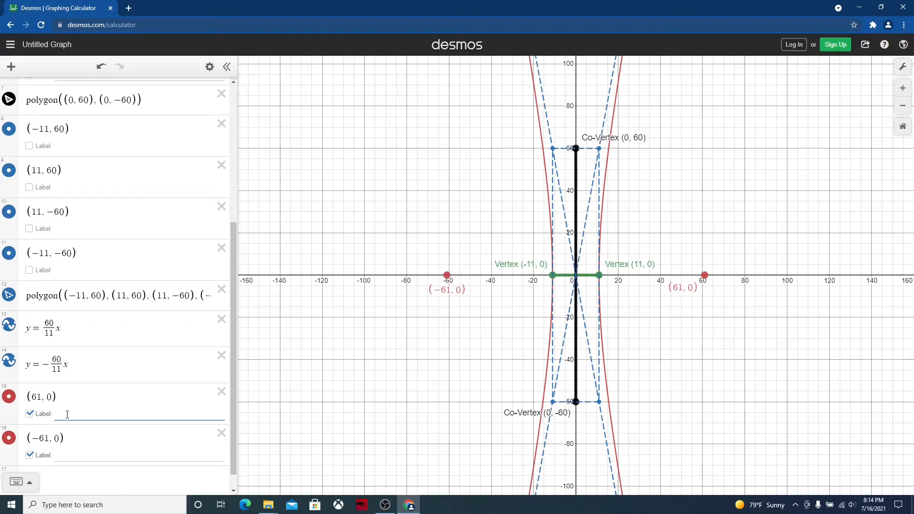
type("Focus (61, 0)")
Label the point (−61, 0) "Focus (-61, 0)"
left_click(66, 454)
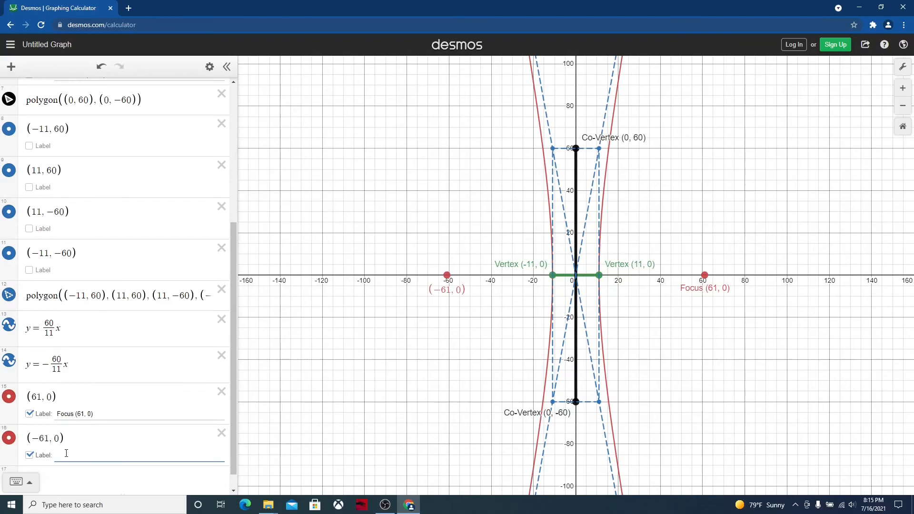
type("Focus (-5")
key("BackSpace")
type("61, 0)")
left_click_drag(231, 278, 218, 57)
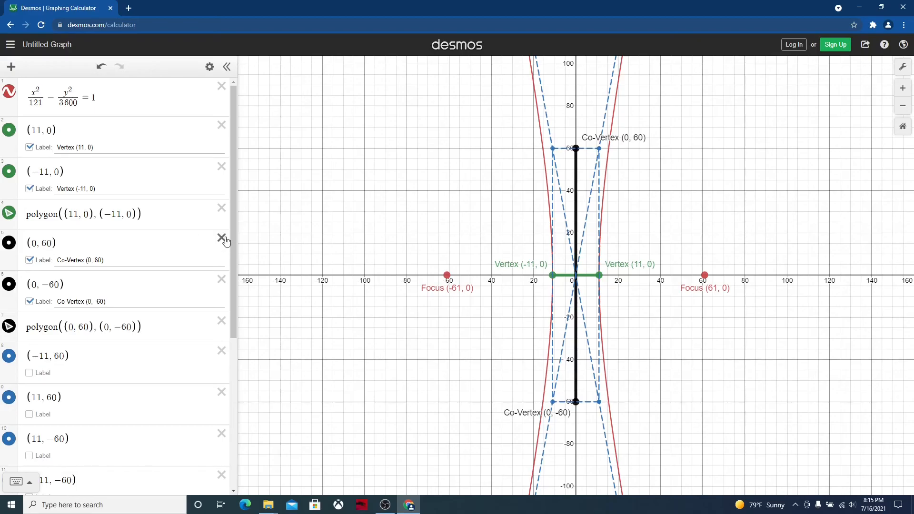
left_click_drag(232, 216, 233, 253)
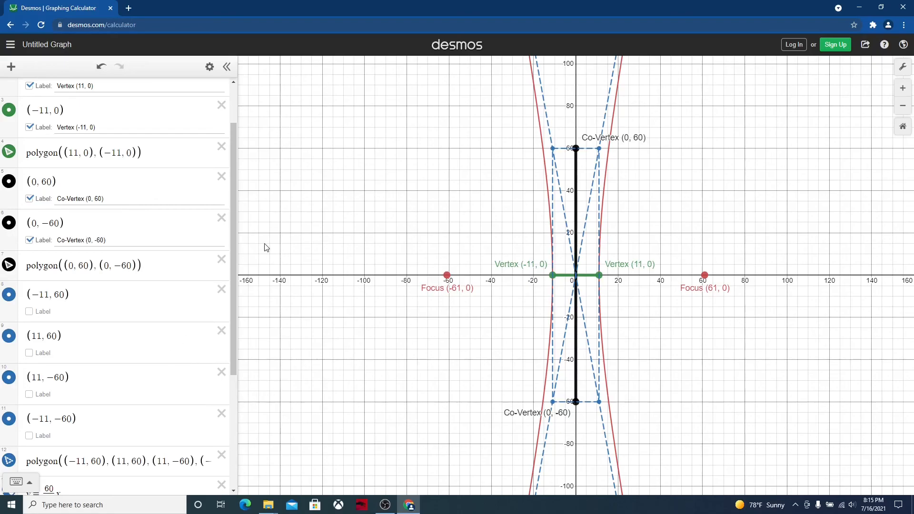
left_click_drag(233, 242, 236, 320)
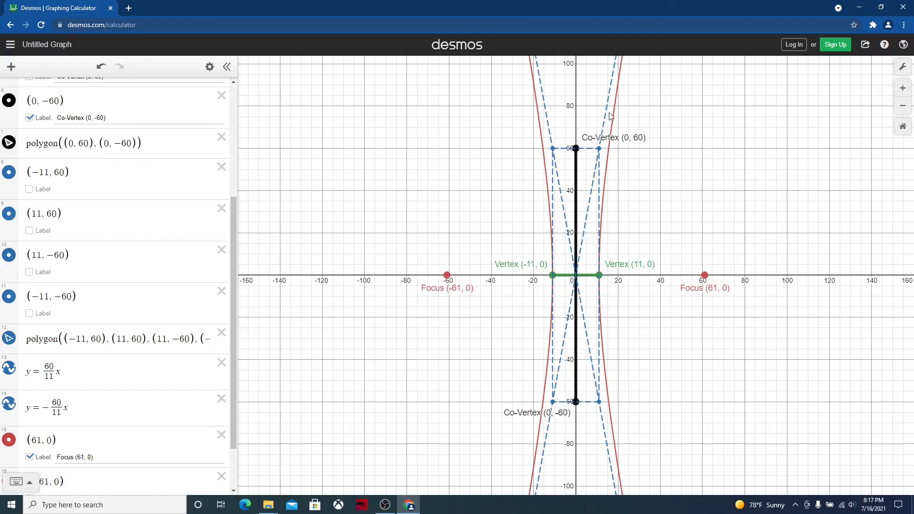
left_click_drag(233, 275, 233, 131)
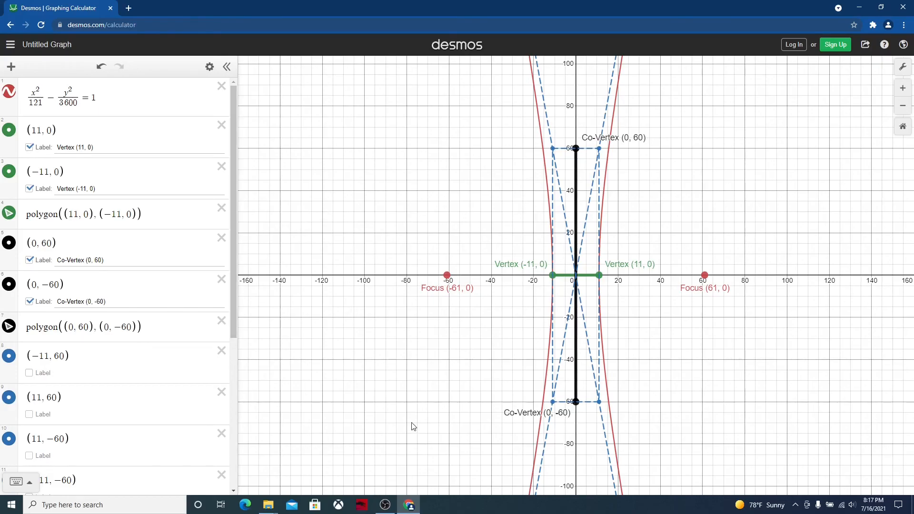
left_click(385, 505)
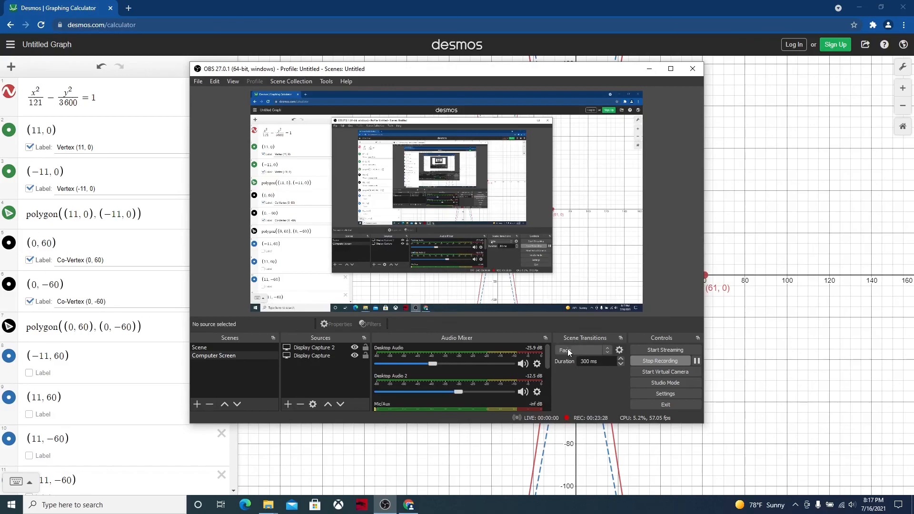